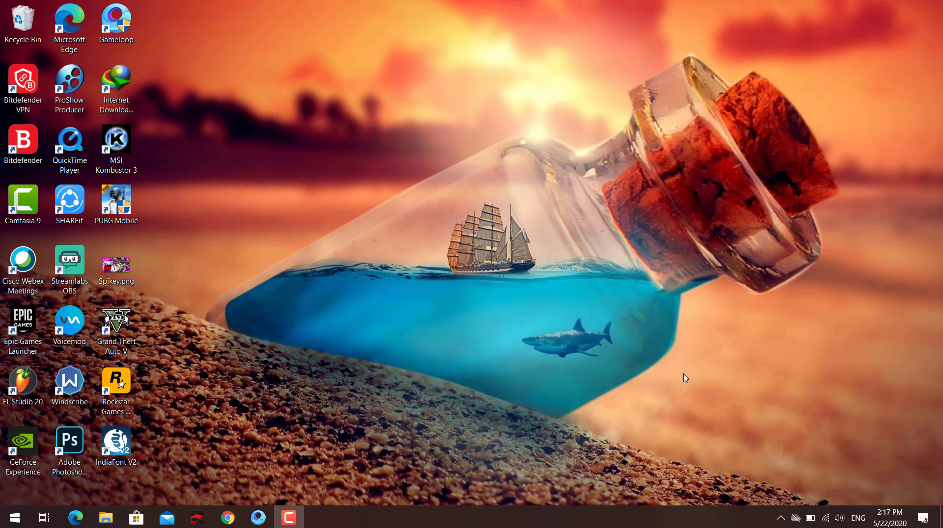
Switch to Chrome and view the Scripted products page, returning to the Upwork home page
left_click(240, 521)
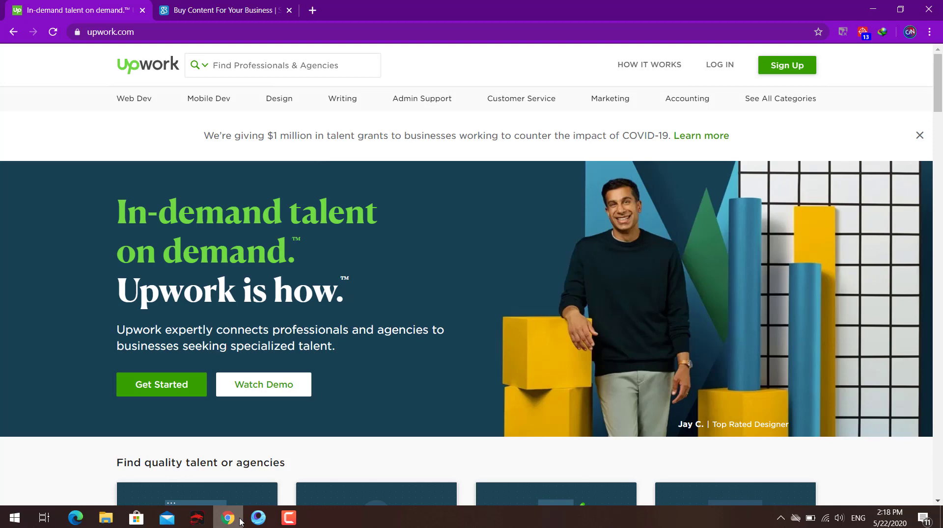
left_click(240, 6)
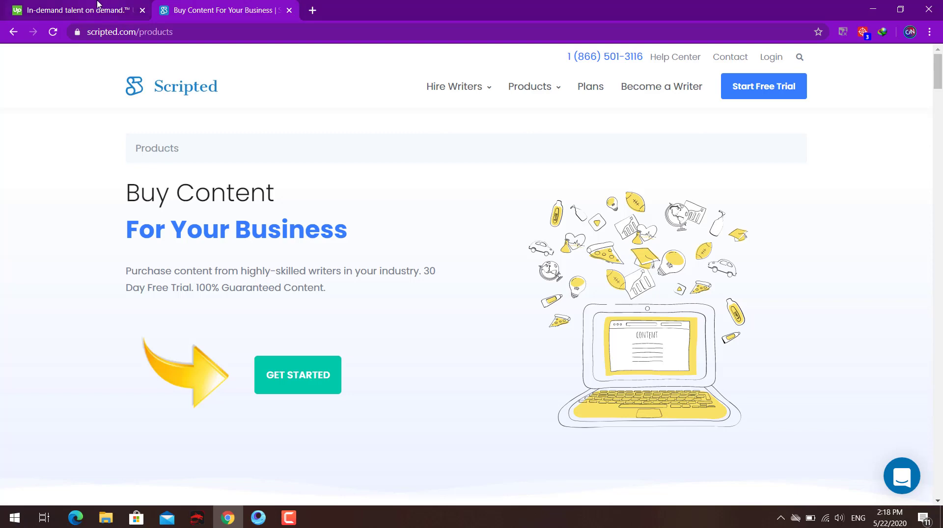
left_click(97, 4)
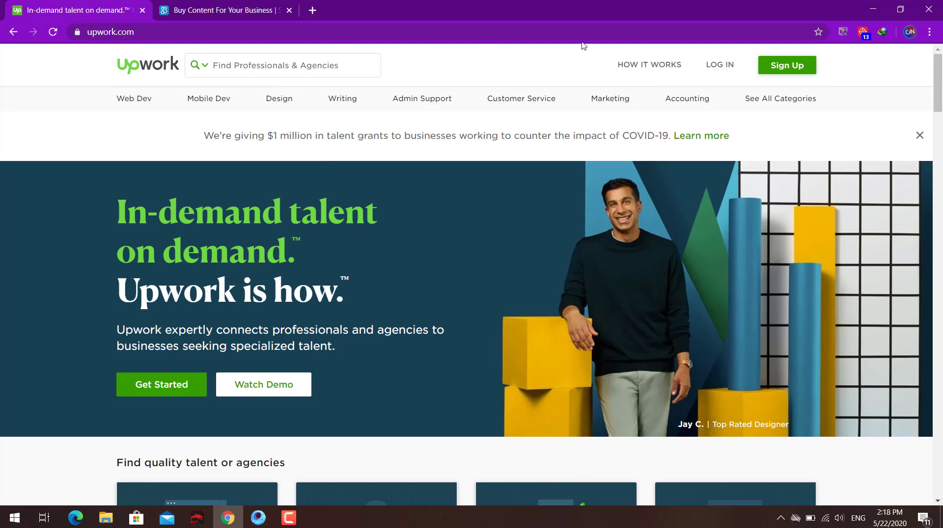
Sign up for a free Upwork account using the existing Google account
left_click(794, 68)
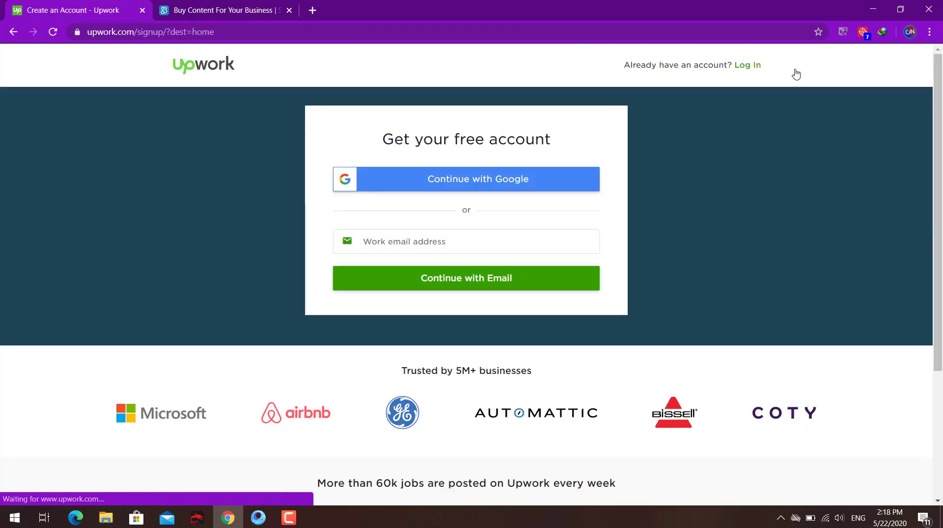
left_click(400, 185)
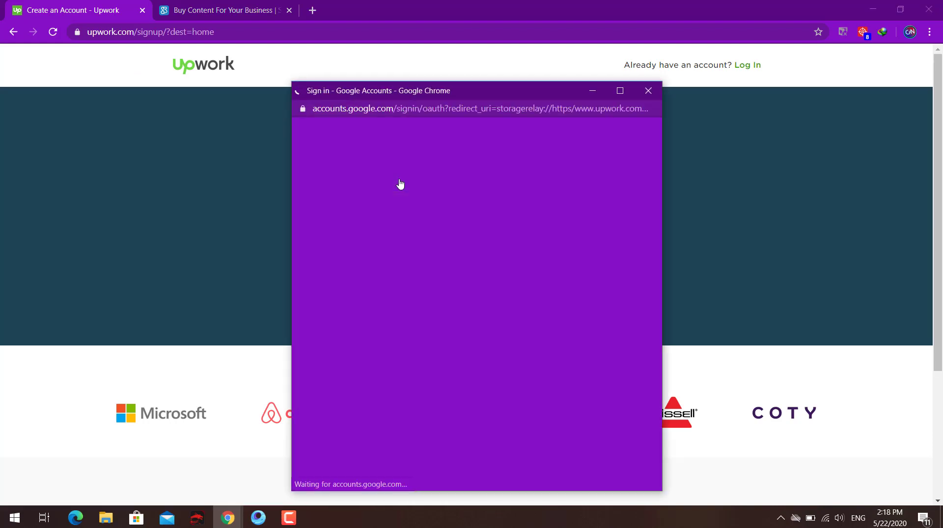
left_click(412, 266)
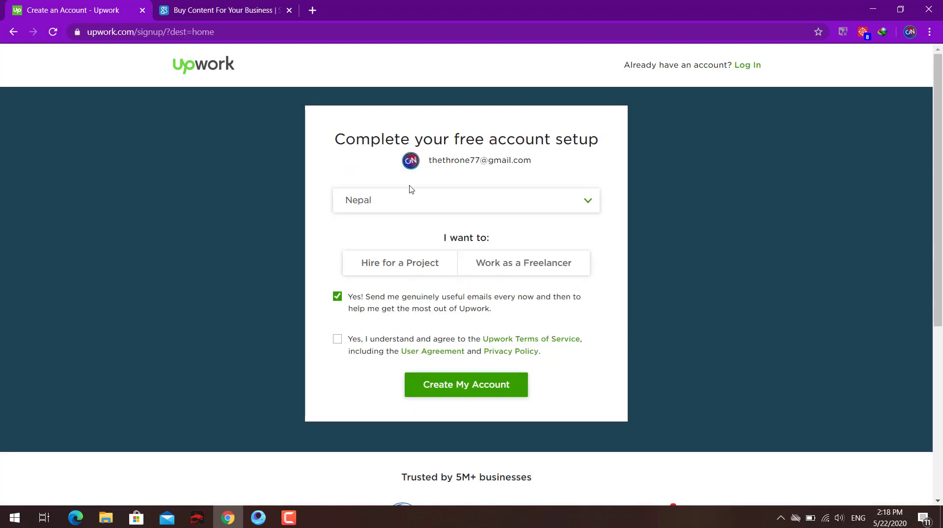
Choose to work as a freelancer, agree to the Upwork Terms of Service and create the account
left_click(400, 270)
left_click(545, 273)
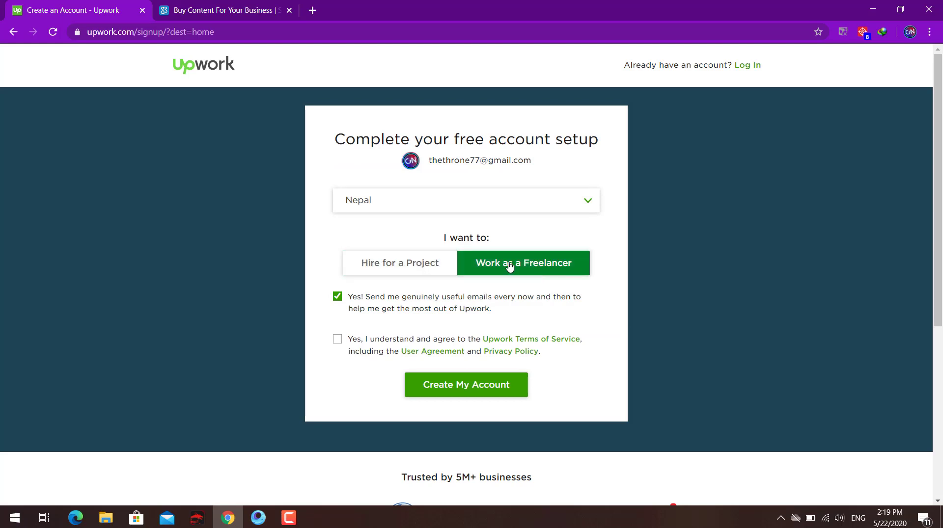
left_click(487, 270)
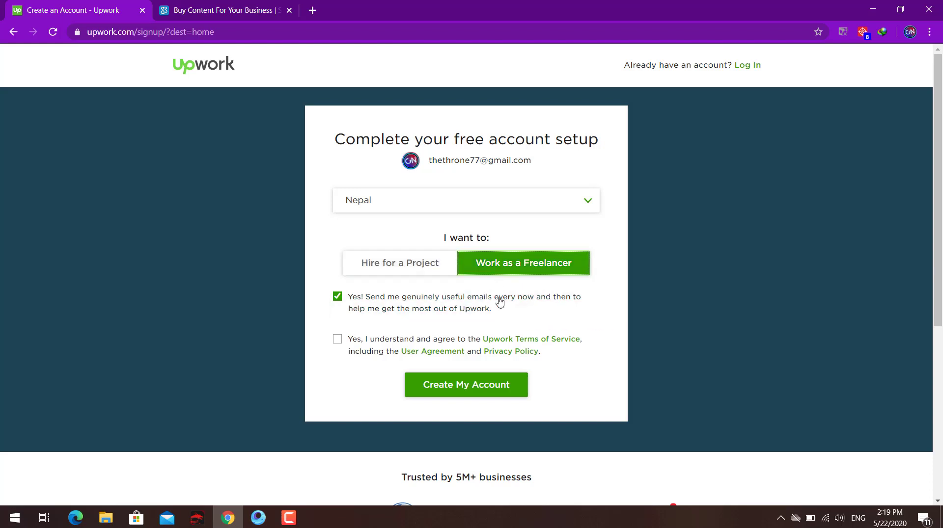
left_click(337, 339)
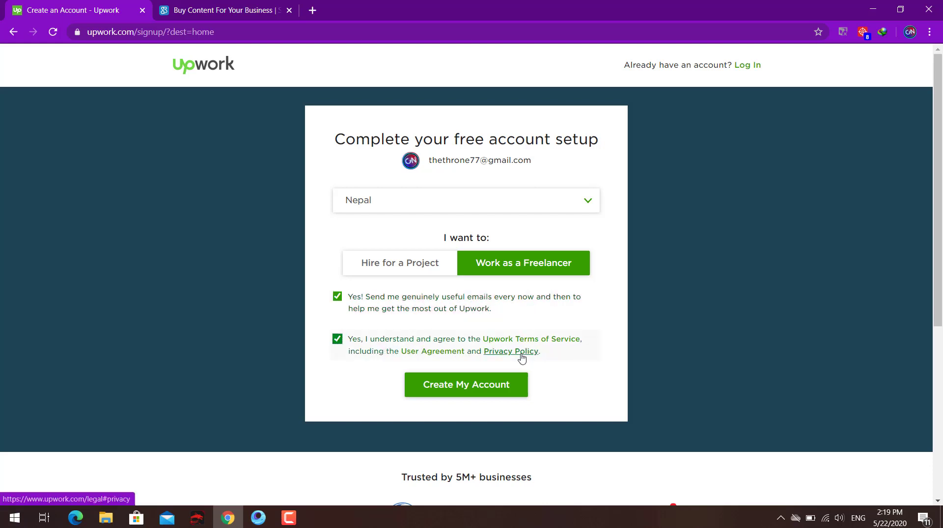
left_click(492, 385)
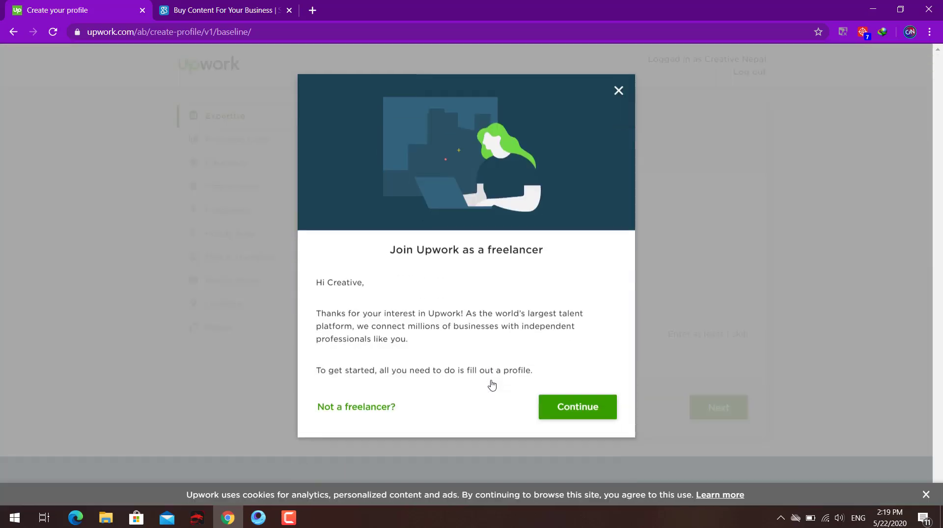
Start the freelancer profile and set the main service offered to Design & Creative
left_click(555, 397)
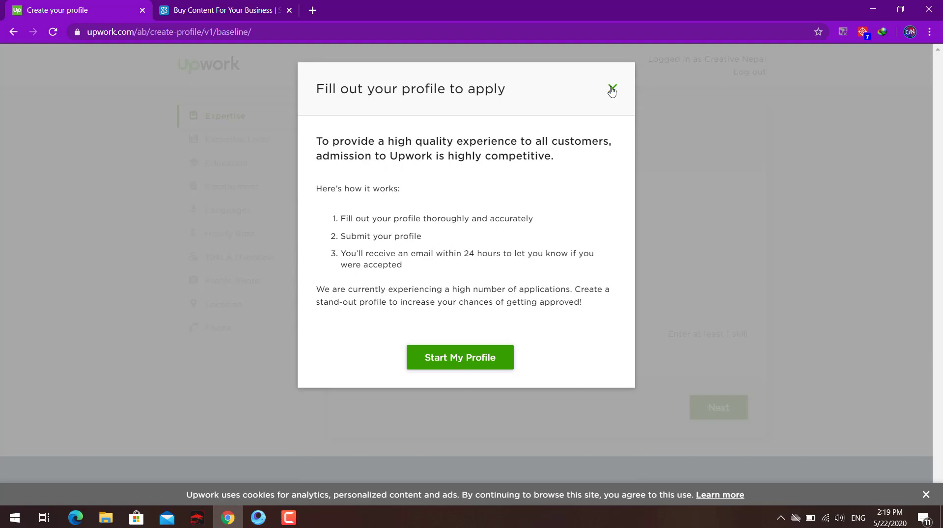
left_click(456, 366)
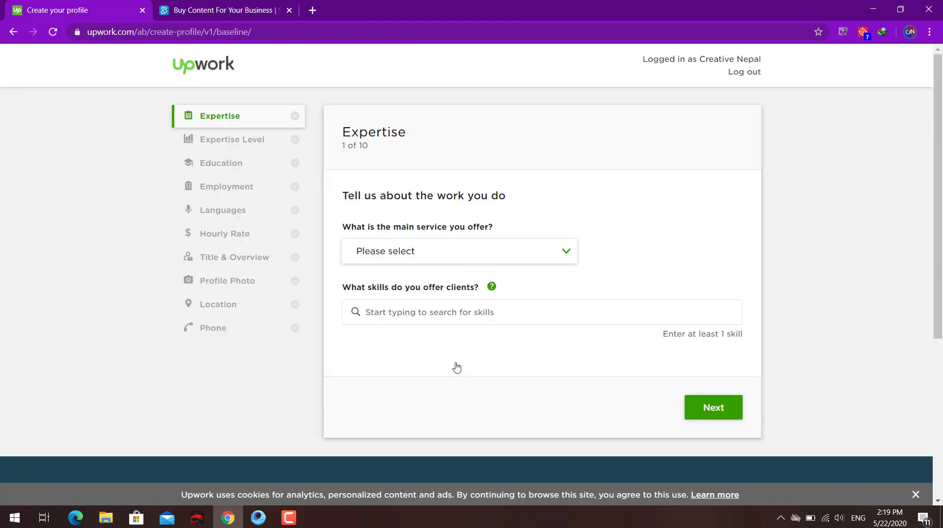
left_click(435, 259)
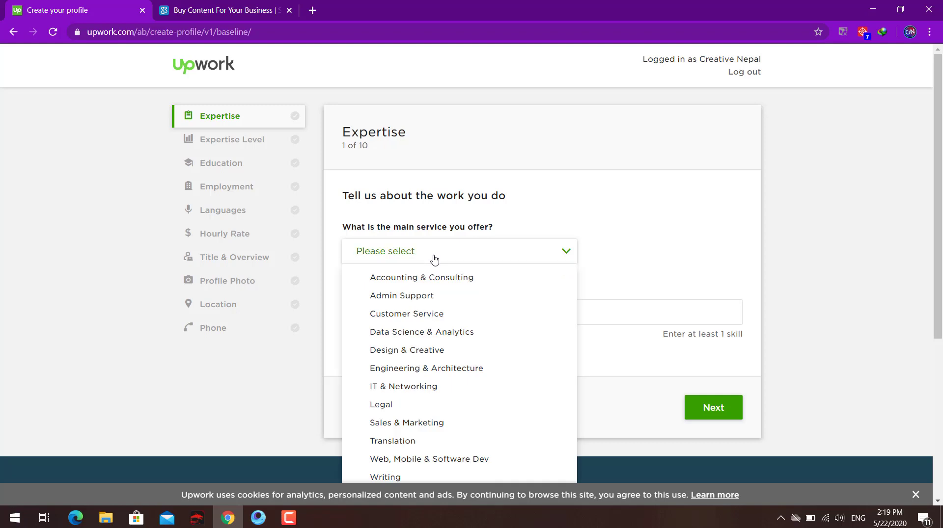
left_click(411, 354)
Select Graphics & Design, Art & Illustration, Photography and Motion Graphics as the types of work, and activate the skills search
scroll(412, 359, "down", 1)
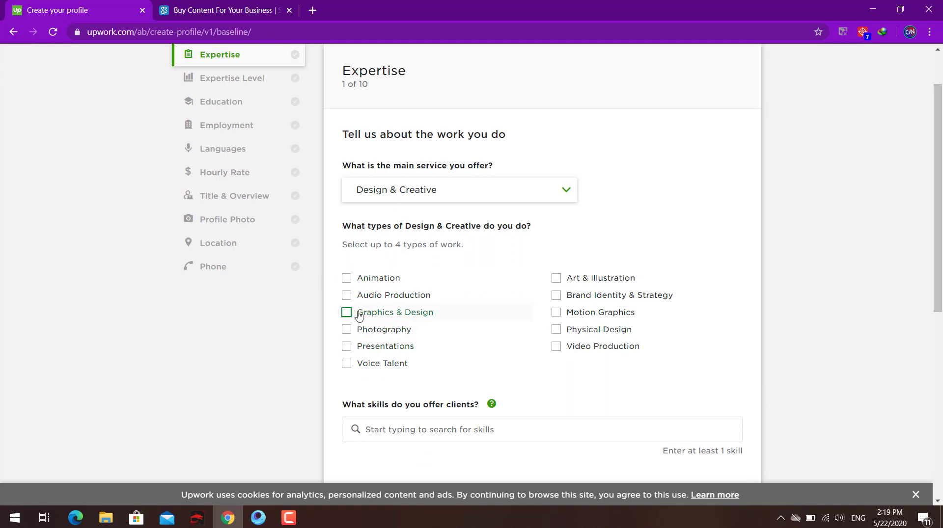
left_click(348, 312)
left_click(585, 283)
left_click(555, 312)
left_click(393, 334)
left_click(555, 313)
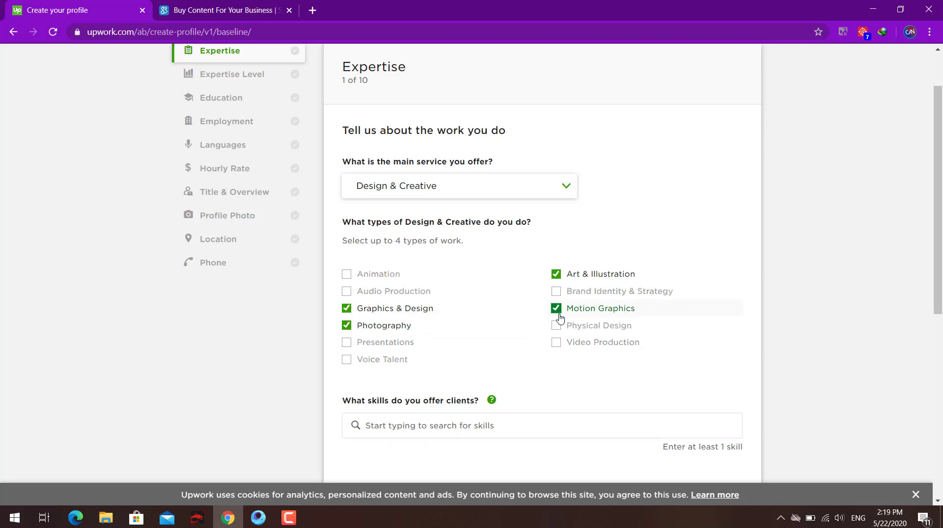
scroll(461, 297, "down", 3)
left_click(454, 310)
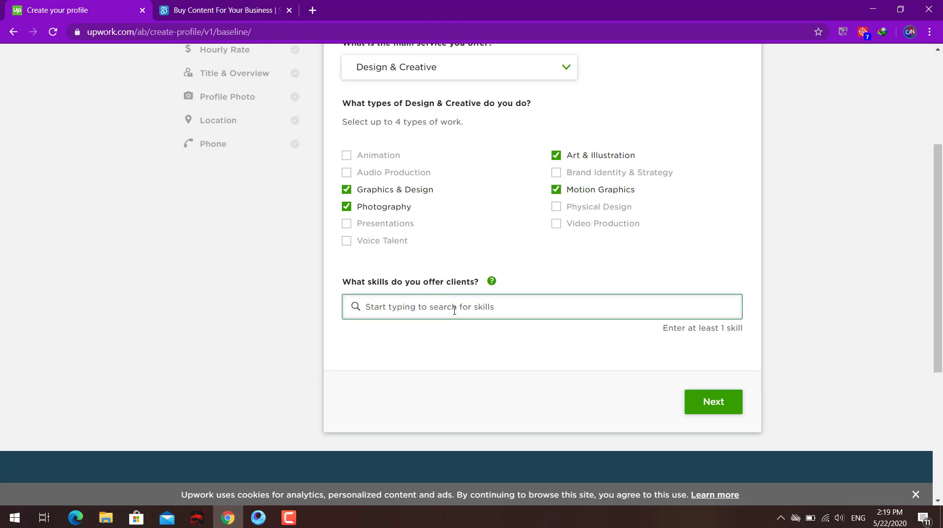
type("des")
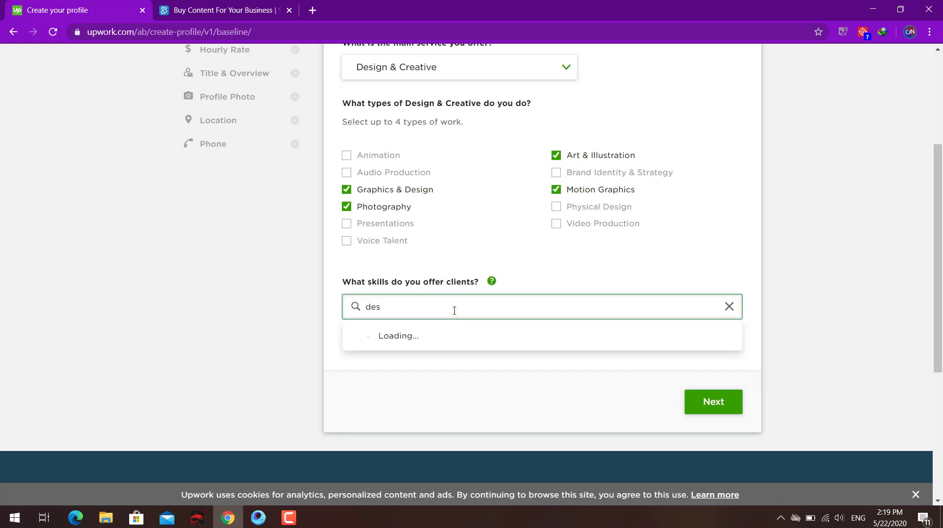
key("BackSpace")
key("BackSpace")
key("BackSpace")
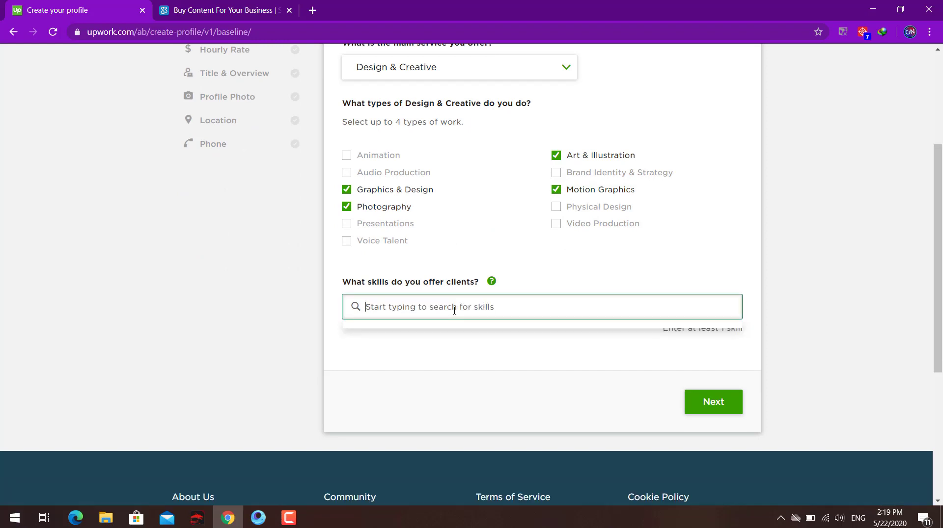
Add Editing as a skill offered to clients and continue to the expertise level page
type("editi")
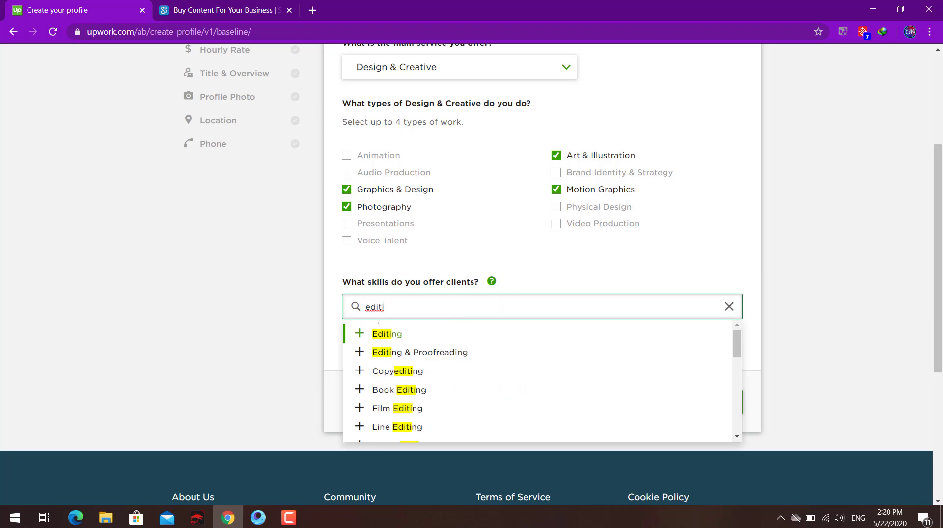
left_click(378, 339)
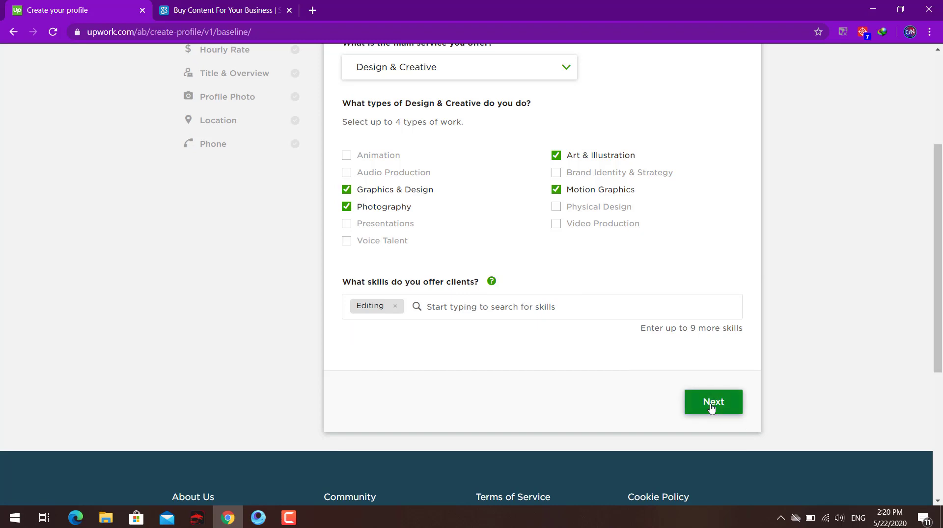
left_click(714, 406)
Set the level of experience to Intermediate and continue to the education page
scroll(709, 402, "up", 1)
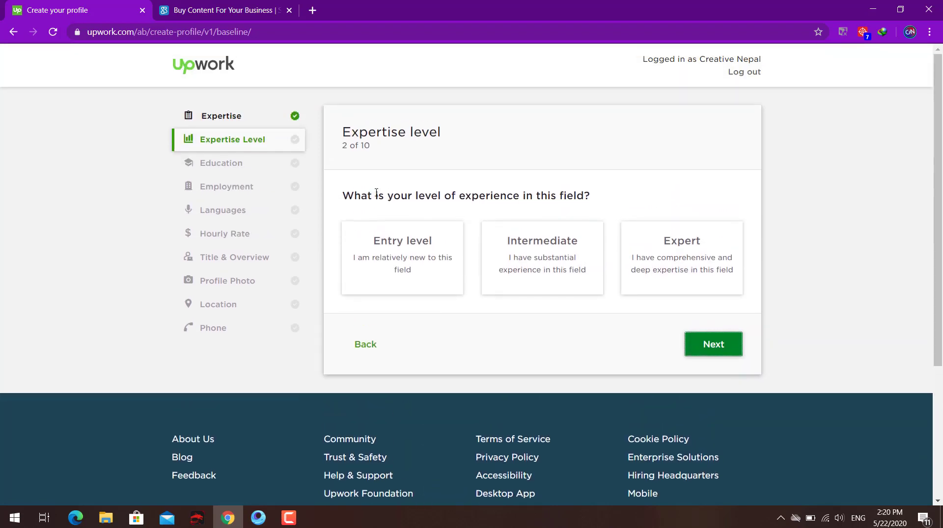
left_click_drag(342, 197, 587, 201)
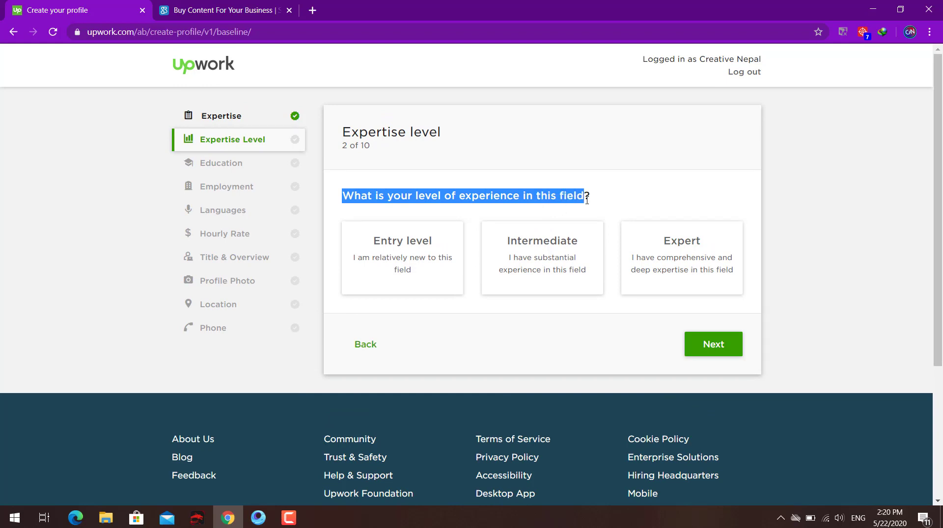
left_click(569, 267)
left_click(693, 343)
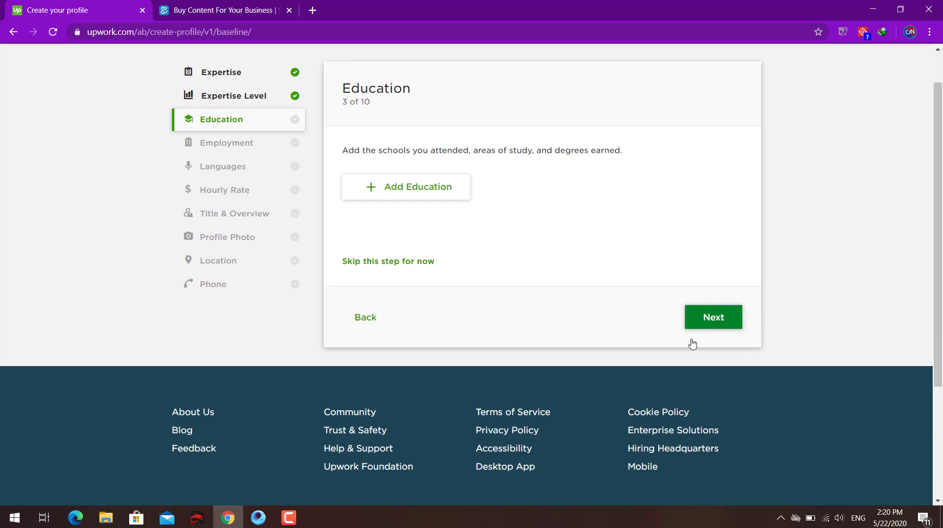
Fill in an education entry with Tribhuvan Vishwavidalaya, Computer science, Bachelor of Science in Information Technology, and dates 2019 to 2024
left_click(399, 172)
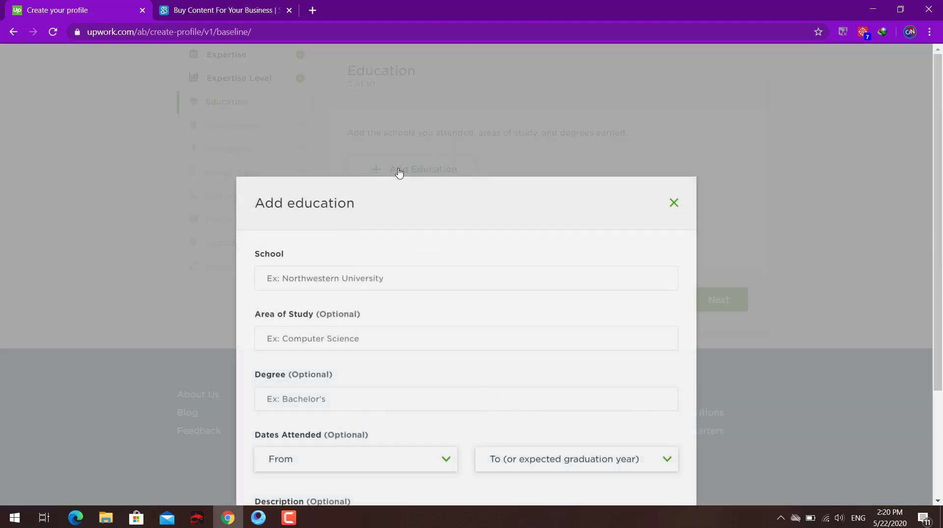
left_click(315, 165)
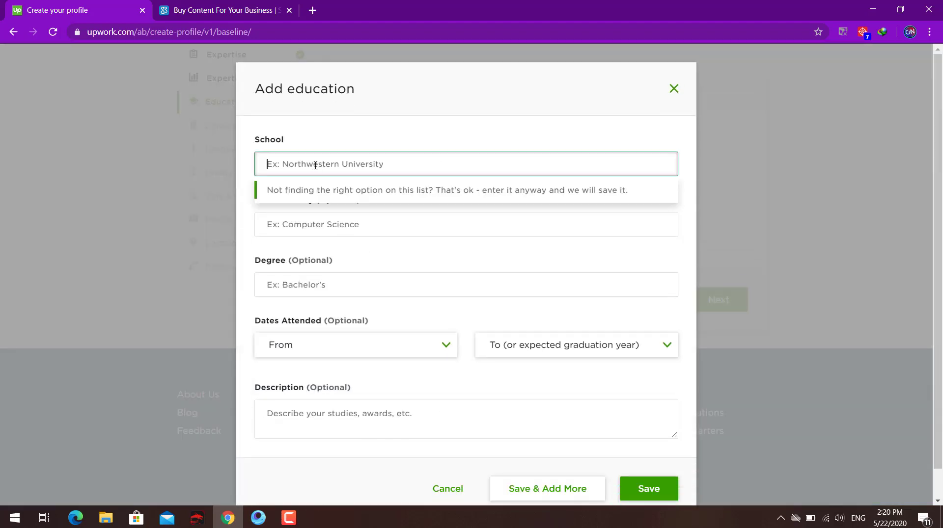
left_click(301, 226)
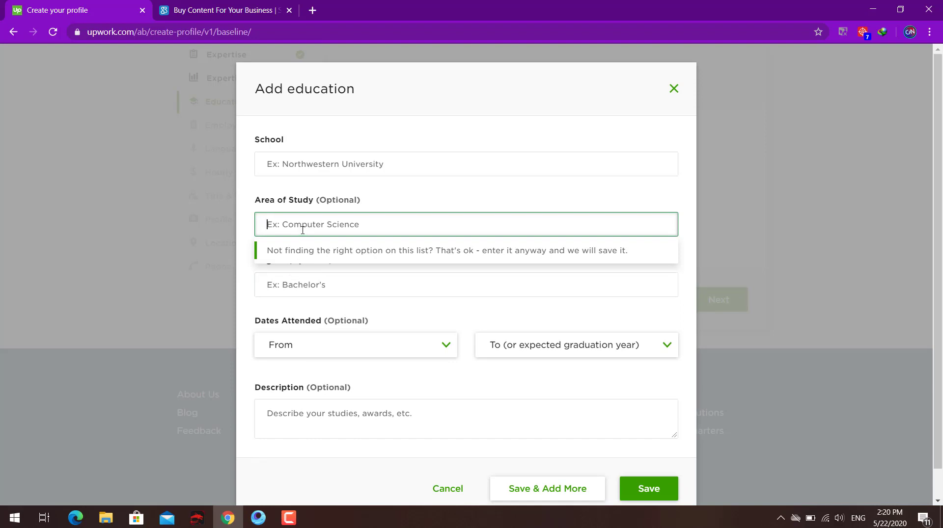
left_click(290, 283)
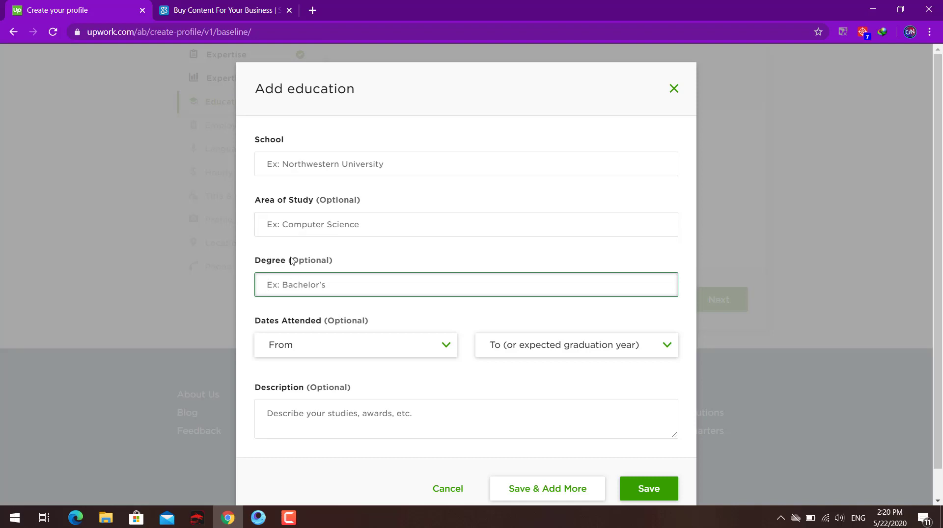
left_click_drag(290, 260, 322, 265)
left_click(296, 224)
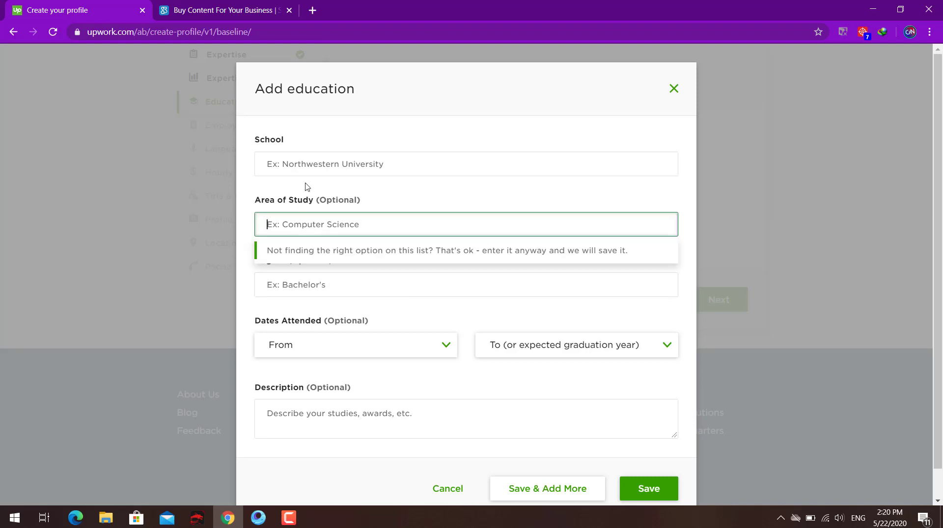
left_click(310, 165)
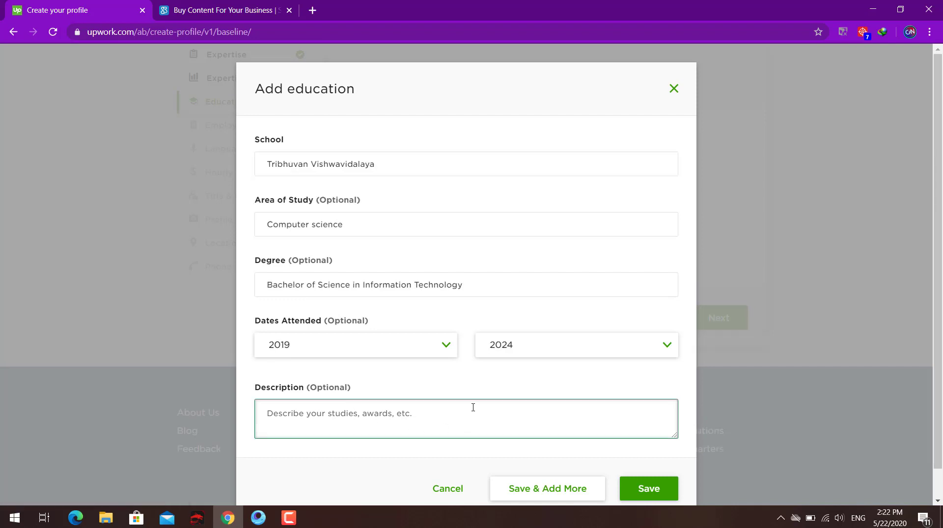
Review the school, area of study and degree entered in the education entry
left_click(270, 169)
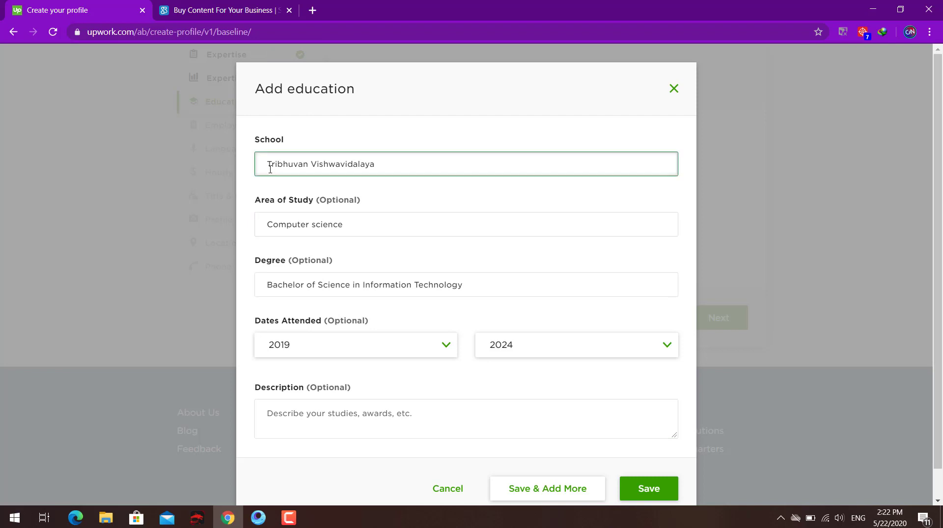
left_click_drag(270, 170, 377, 184)
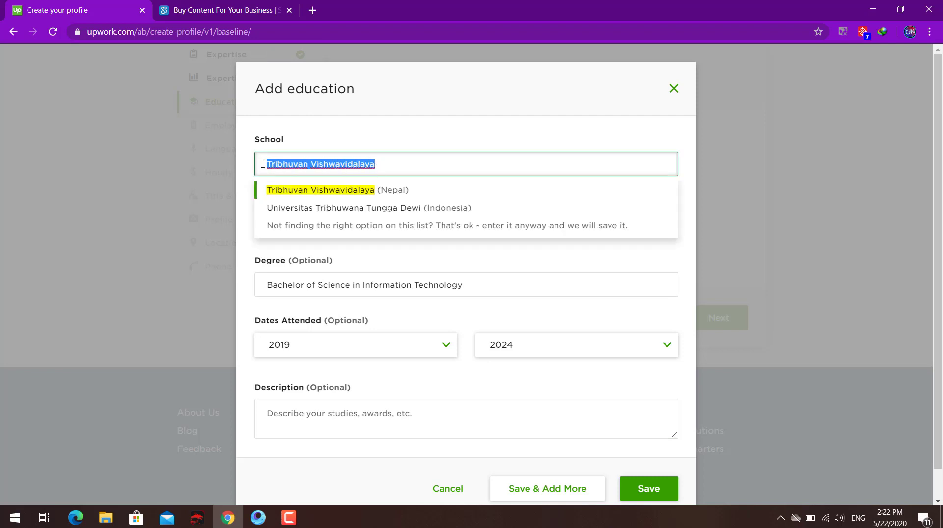
left_click(258, 190)
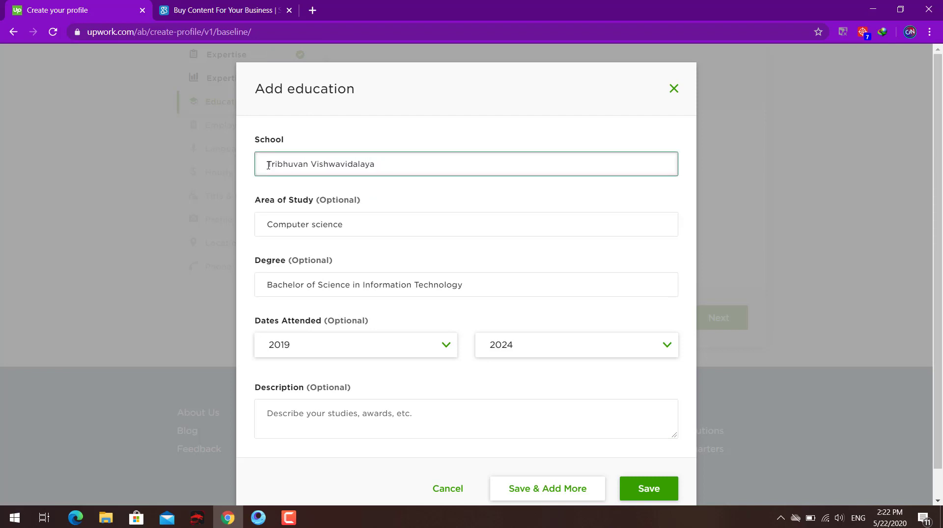
left_click(363, 178)
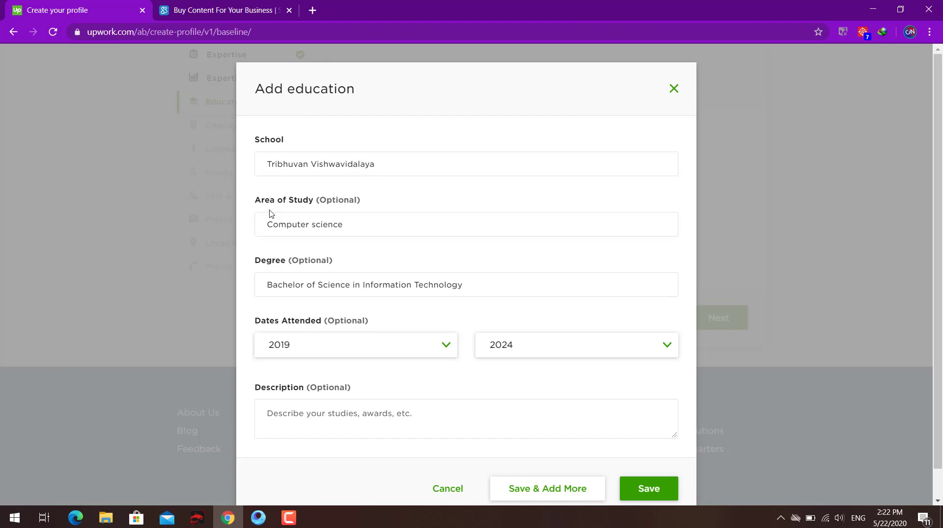
left_click_drag(269, 222, 364, 224)
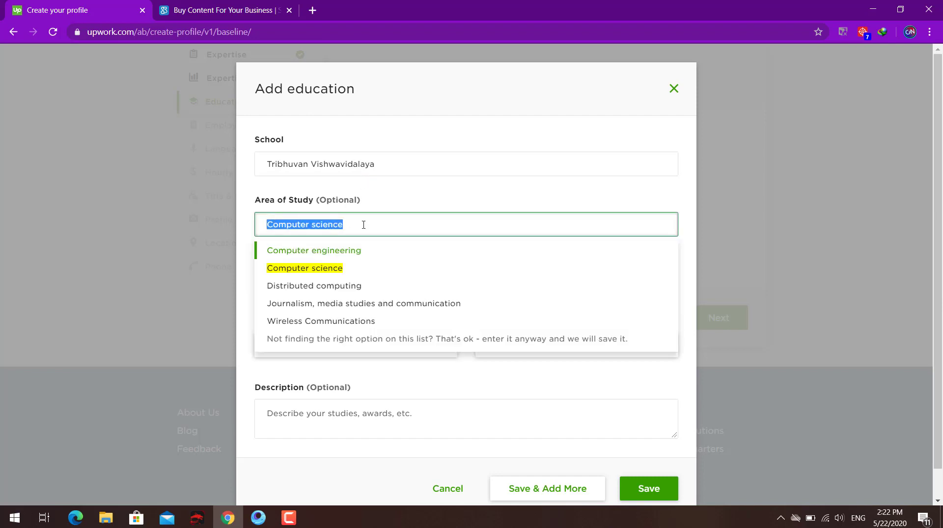
left_click(271, 197)
left_click(266, 220)
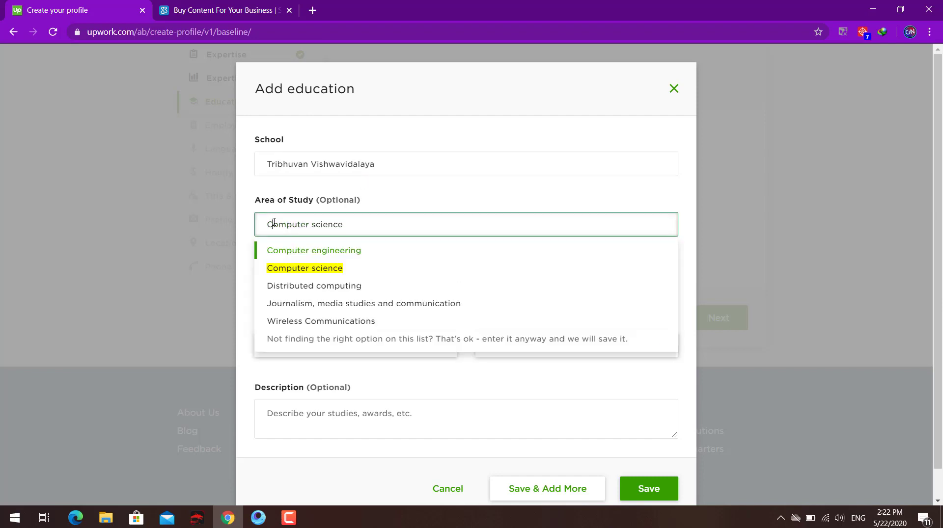
left_click(242, 205)
scroll(290, 236, "down", 1)
left_click(290, 251)
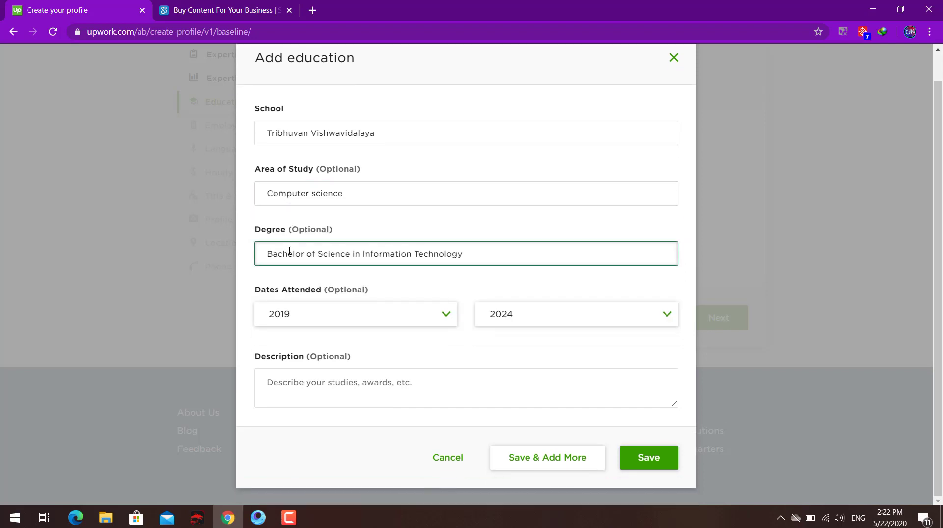
left_click_drag(268, 254, 437, 254)
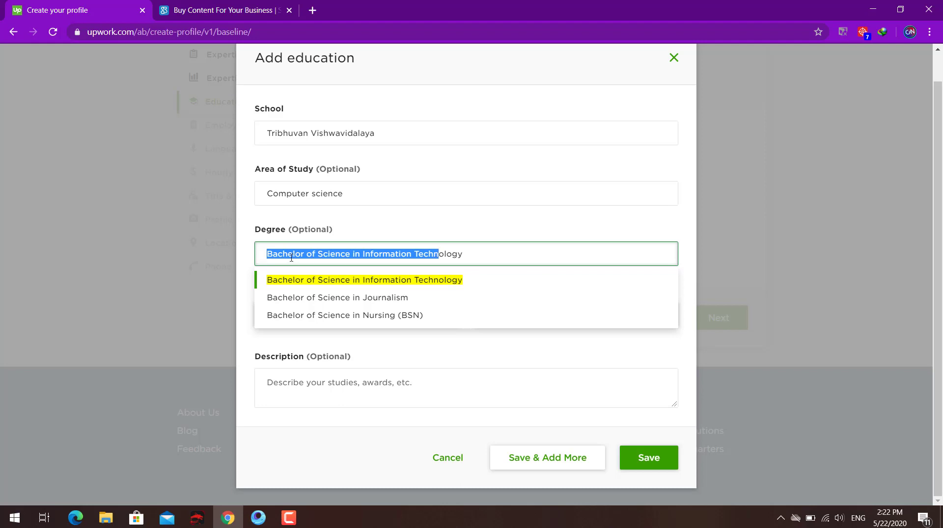
left_click(273, 227)
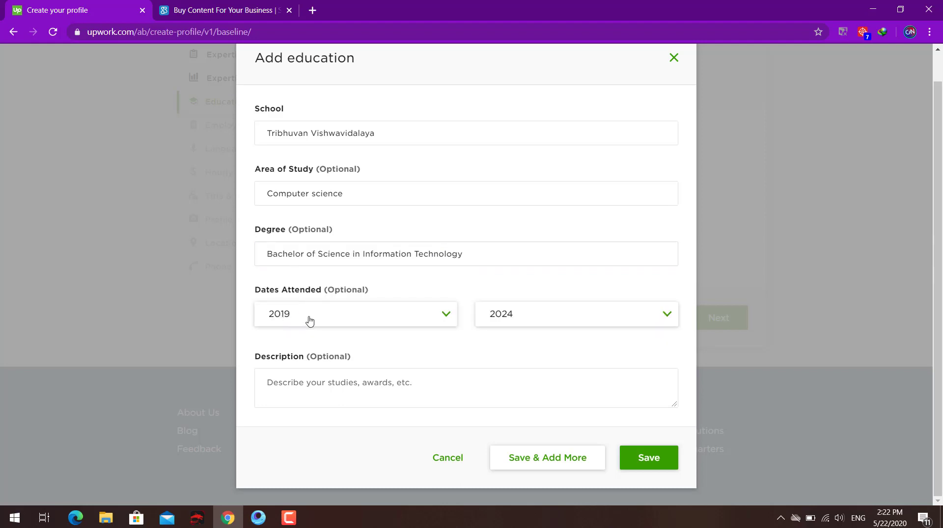
Set the education entry's start year to 2020, enter "It" as the description, and save the entry
left_click(438, 321)
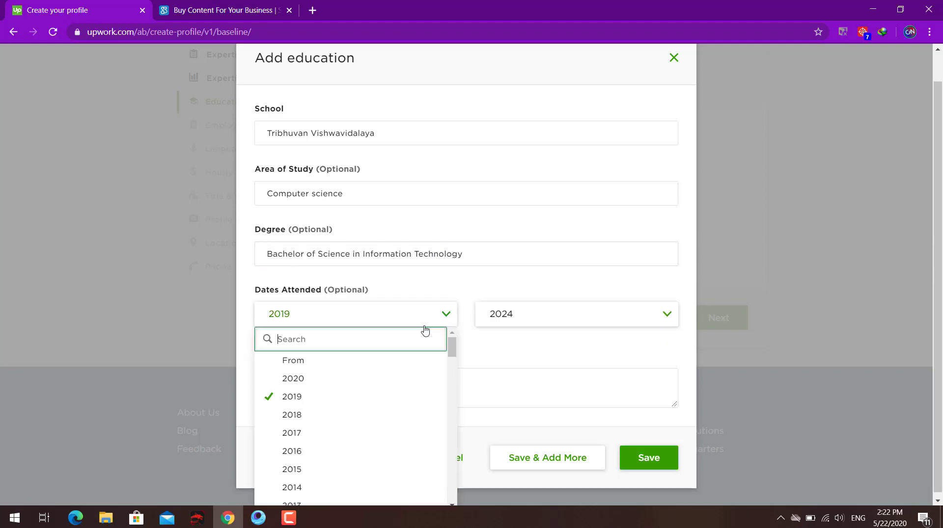
left_click(319, 379)
left_click(320, 396)
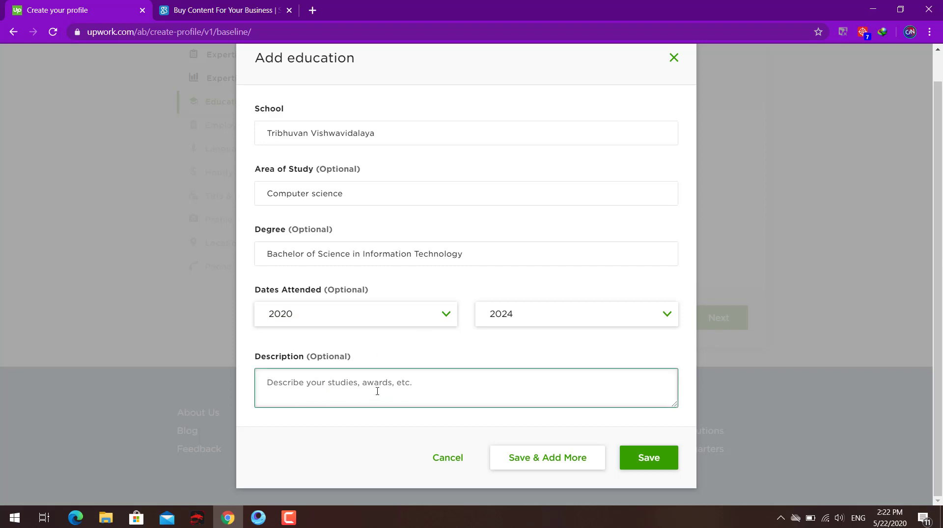
type("It")
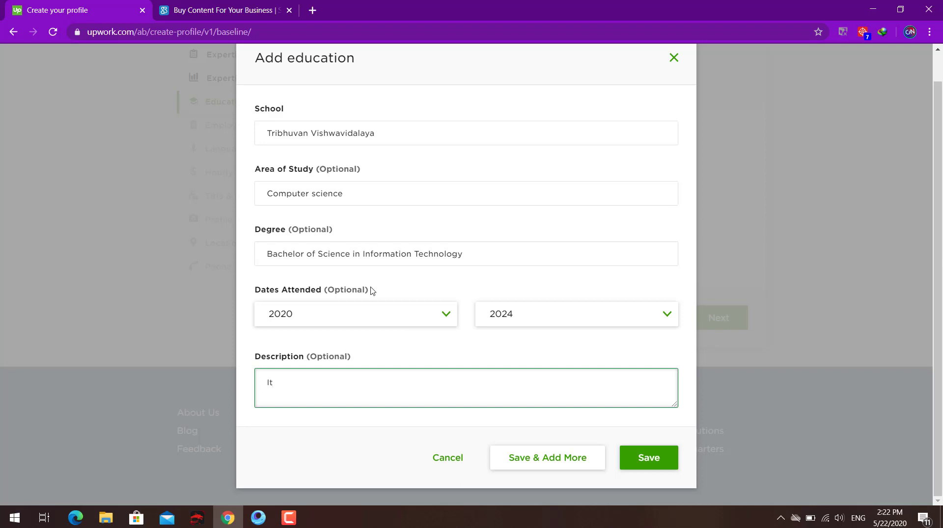
left_click(653, 463)
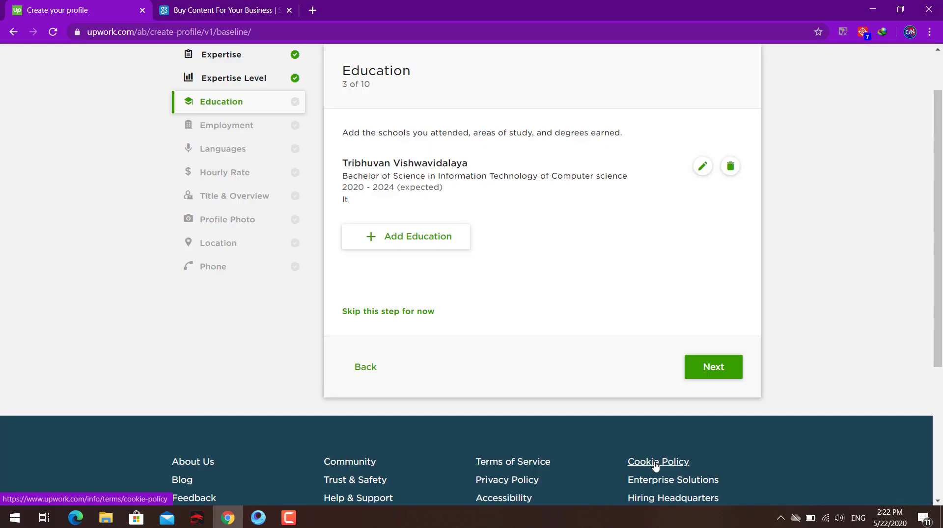
Continue from the education page and skip the employment and languages pages
scroll(655, 467, "up", 1)
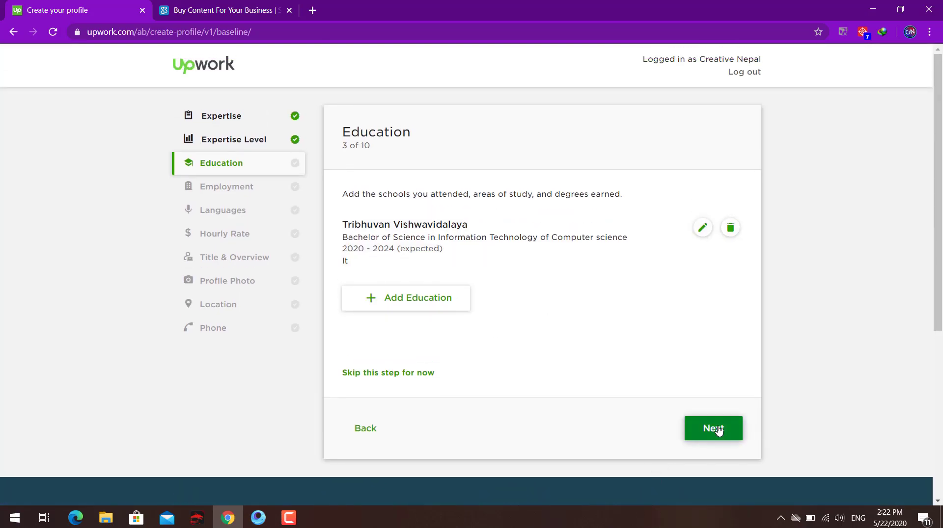
left_click(705, 433)
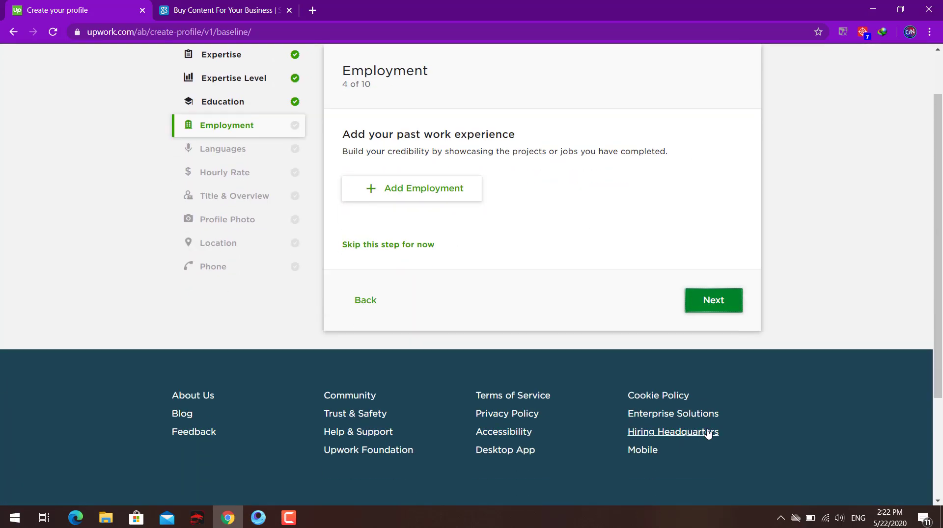
left_click(400, 245)
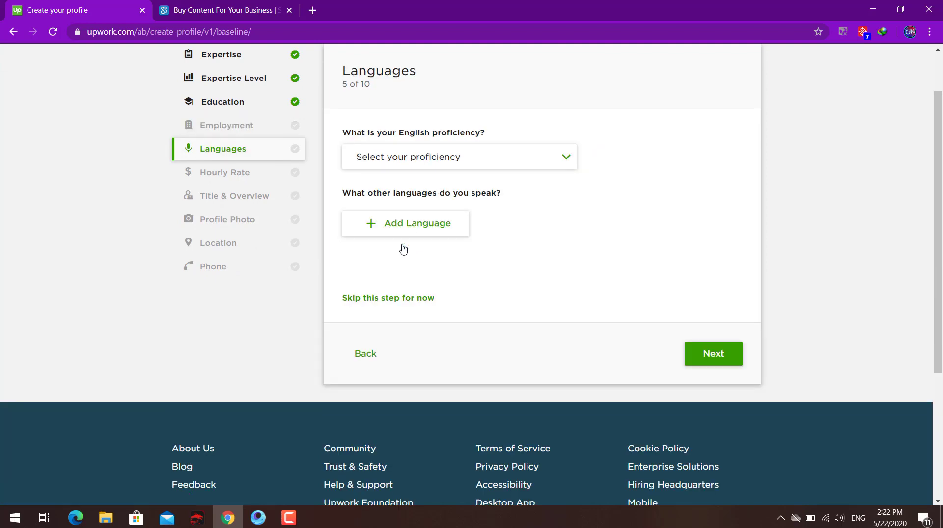
left_click(395, 299)
left_click(414, 310)
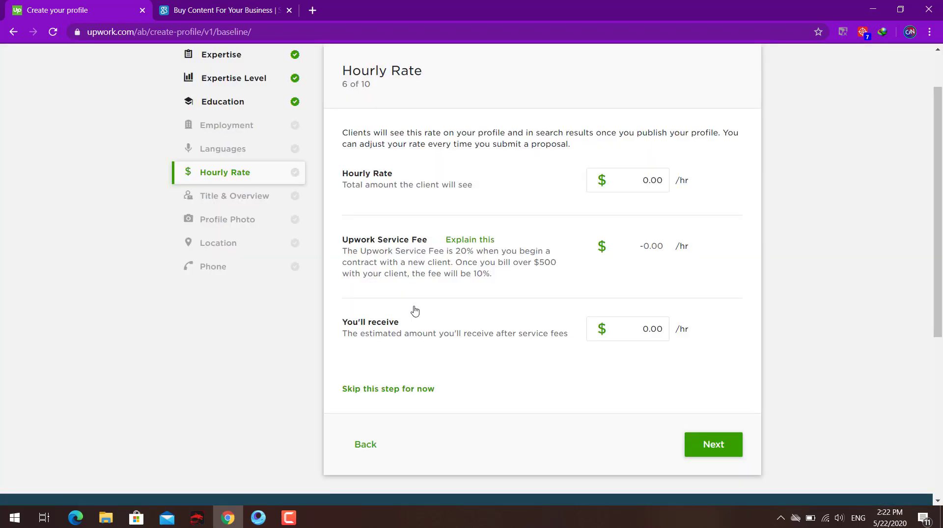
Set the hourly rate shown to clients to $20.00 per hour
scroll(575, 297, "up", 2)
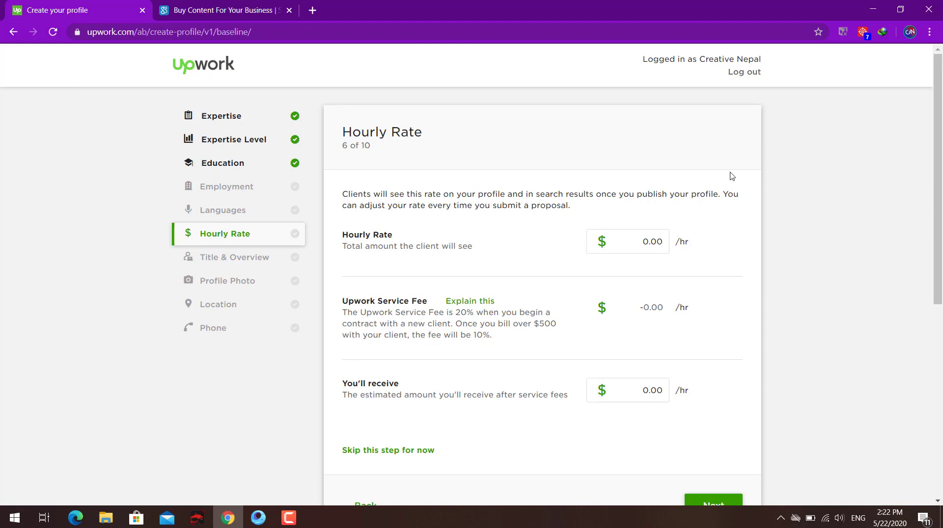
left_click(650, 240)
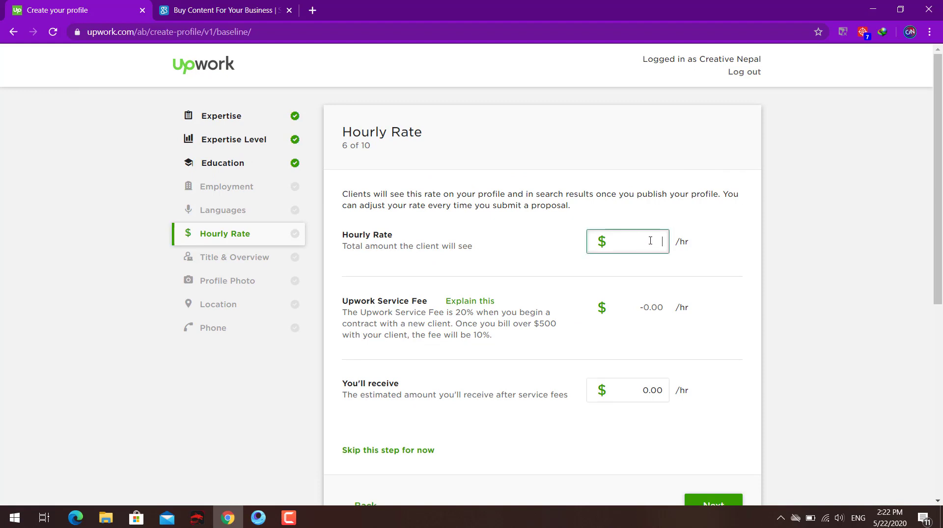
type("20")
left_click(642, 310)
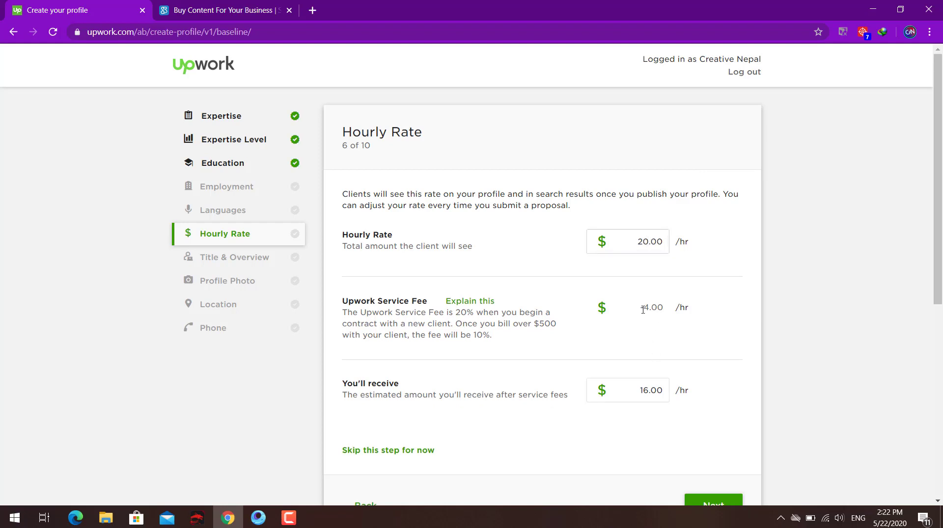
Examine the Upwork service fee explanation, the fee amount and the estimated hourly amount received after fees
left_click_drag(343, 313, 550, 327)
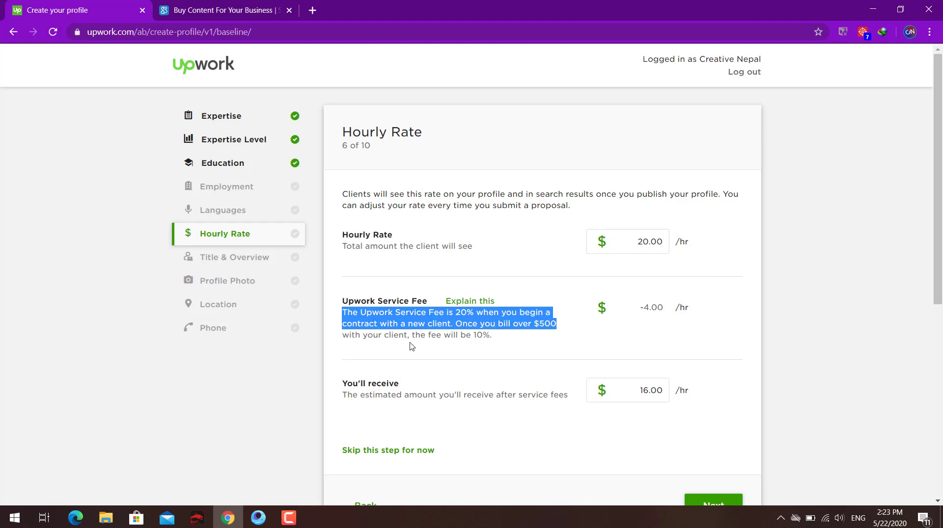
left_click(490, 337)
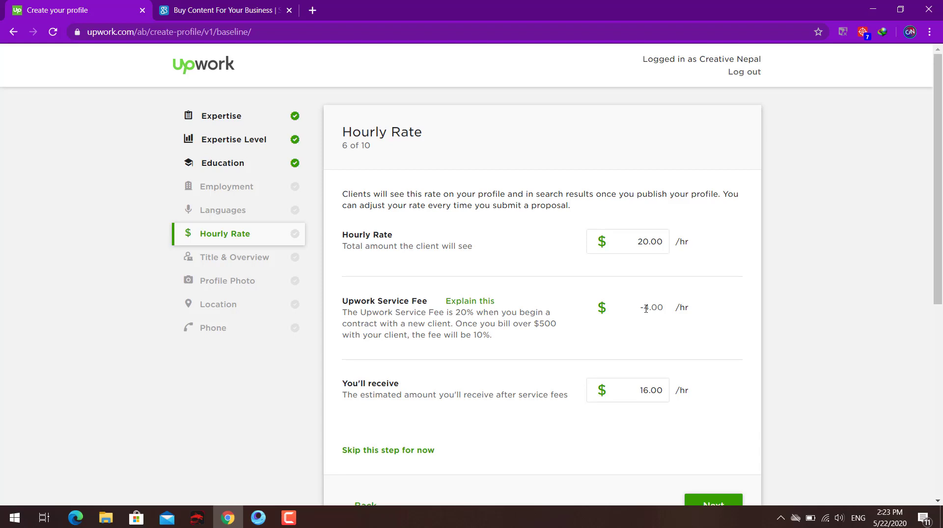
scroll(645, 309, "down", 3)
left_click_drag(616, 266, 702, 279)
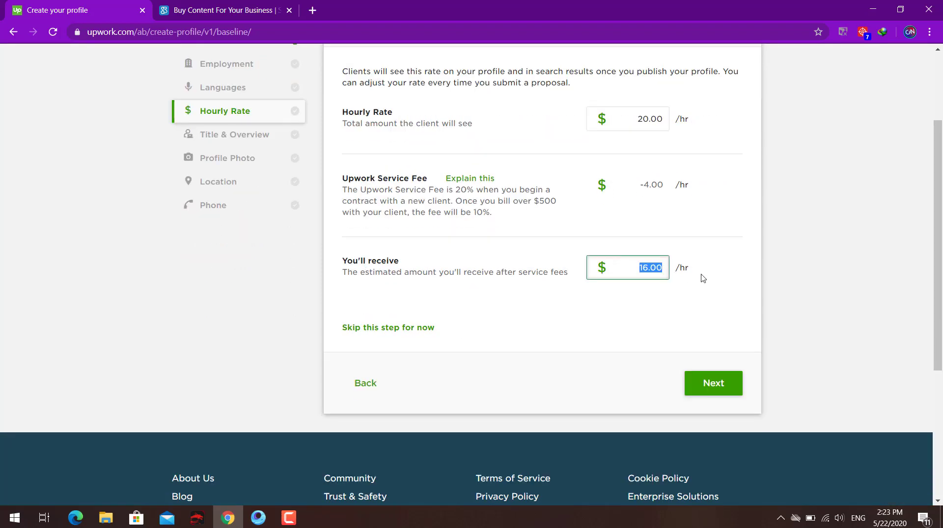
left_click(565, 249)
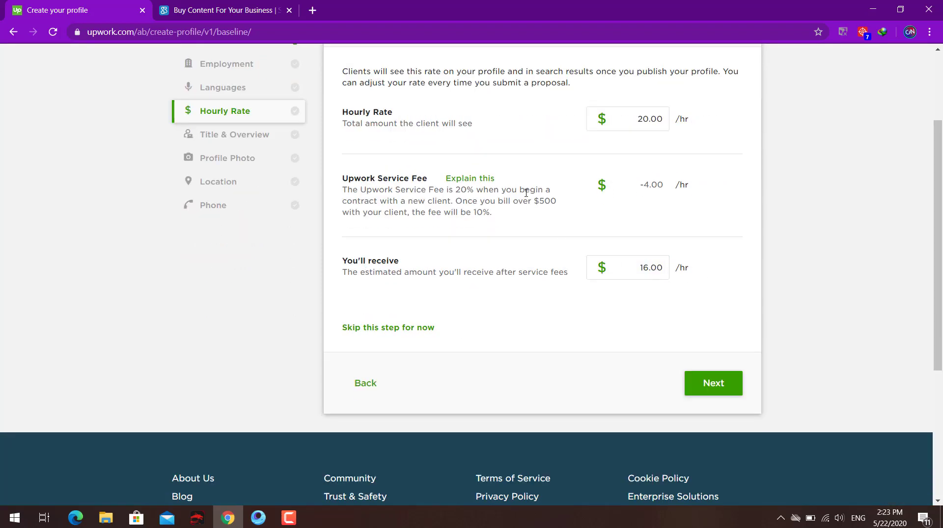
left_click_drag(538, 197, 574, 201)
triple_click(652, 189)
left_click_drag(640, 267, 648, 271)
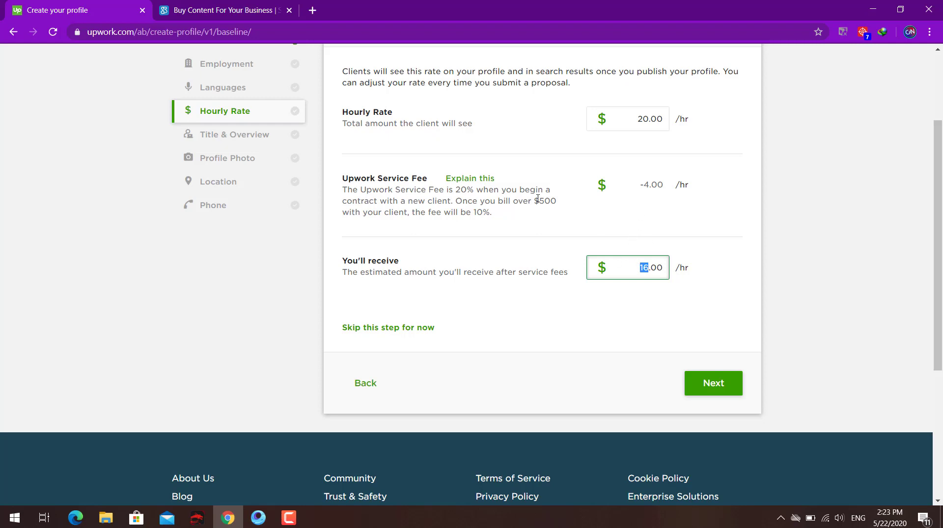
double_click(559, 204)
left_click(560, 333)
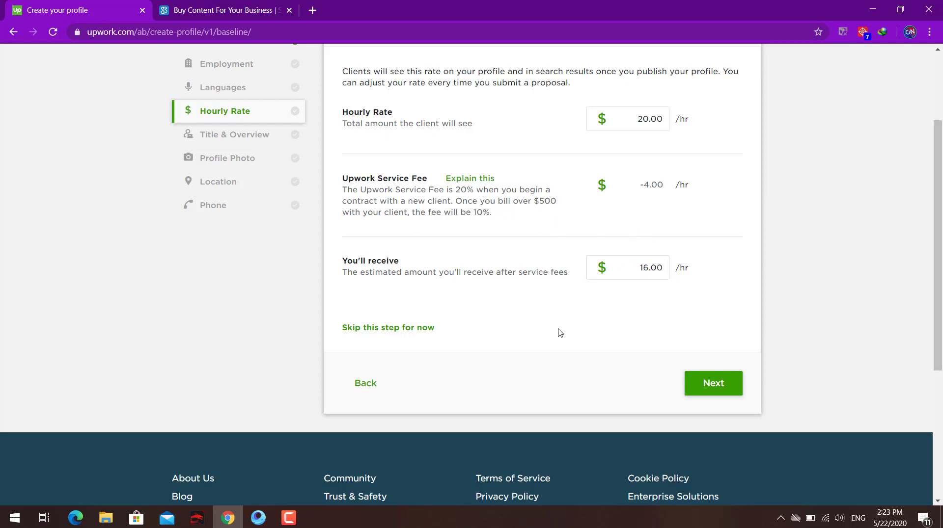
Continue to the title and overview page, and enter the title "Design" and the professional overview "I can Do Photoshop"
left_click(694, 380)
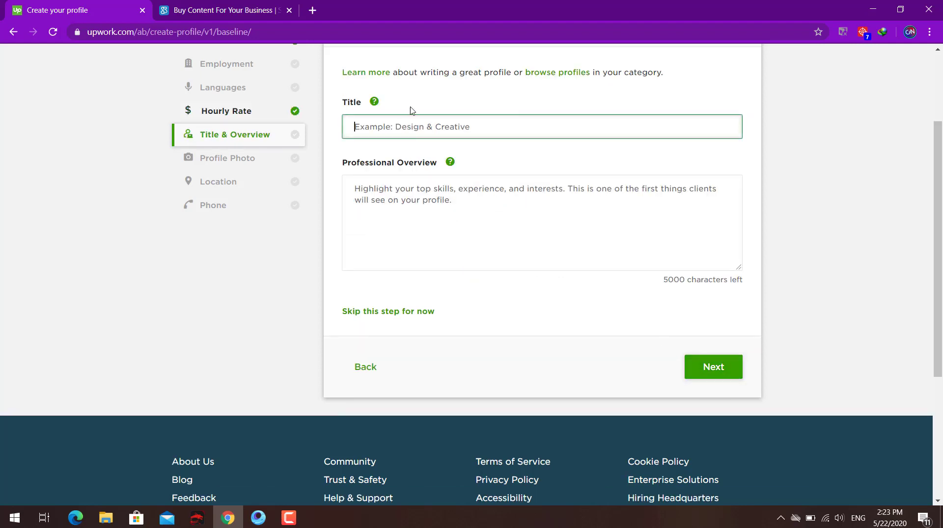
scroll(403, 96, "up", 3)
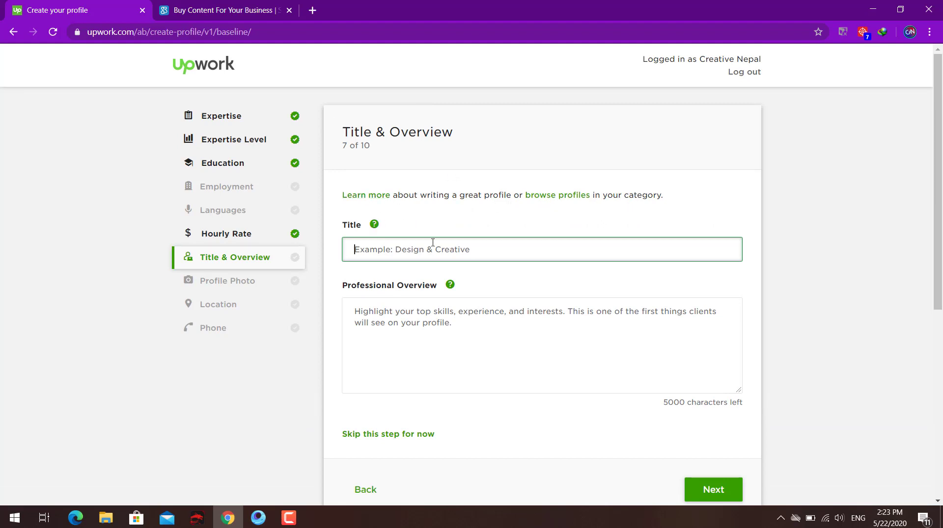
type("Design")
left_click(498, 369)
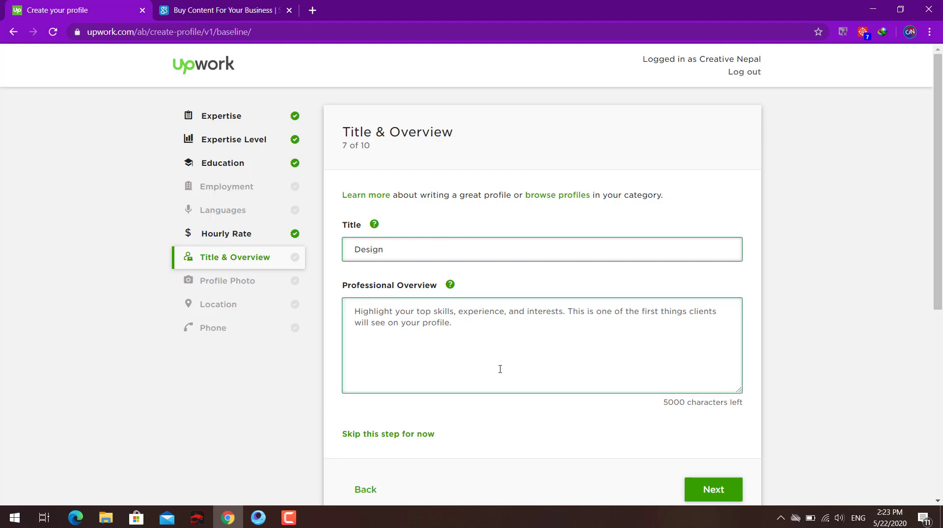
type("I ca")
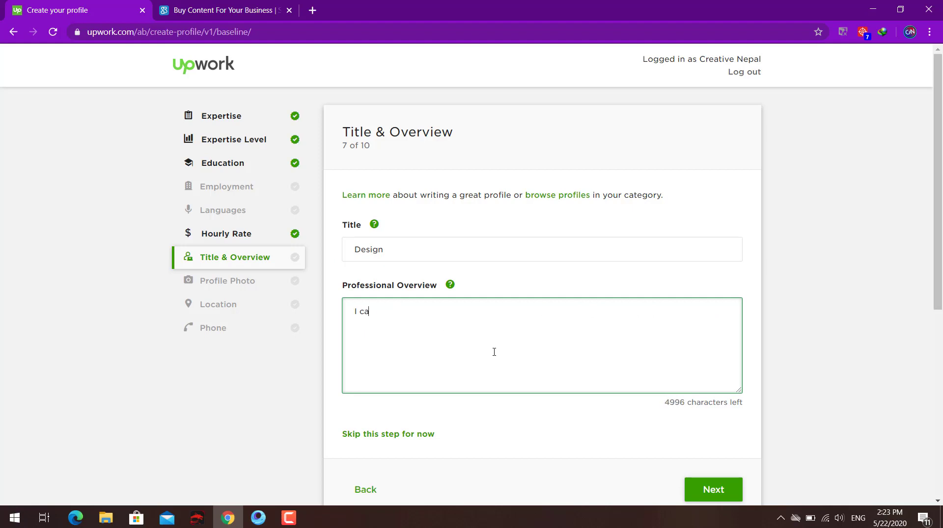
type("n Do Photoshop")
Try to submit the title and overview, and skip that page
scroll(495, 354, "down", 1)
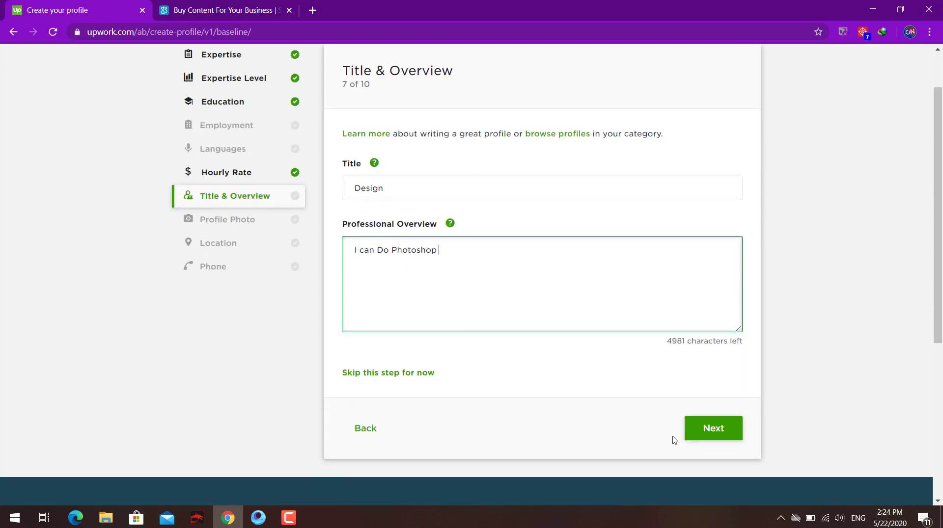
left_click(715, 432)
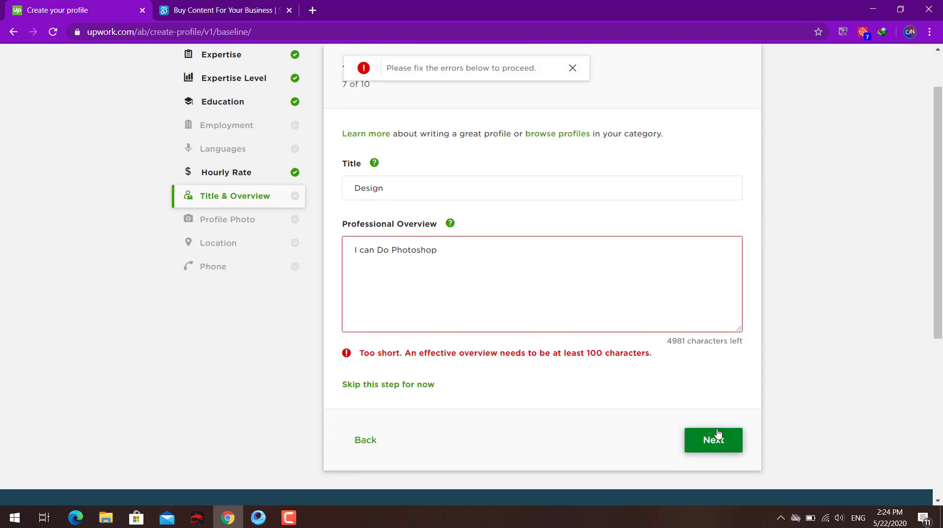
left_click(372, 387)
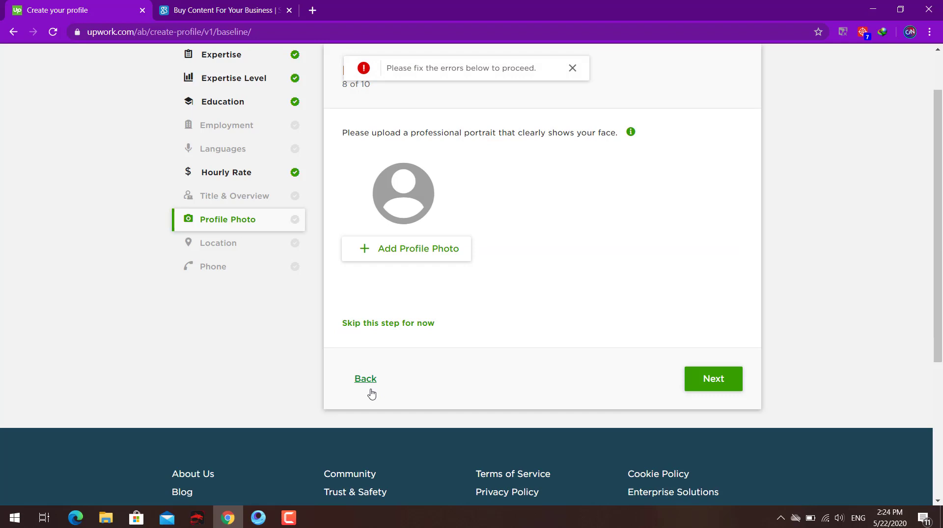
Skip the profile photo page and enter the street address on the location page
left_click(723, 385)
left_click(401, 353)
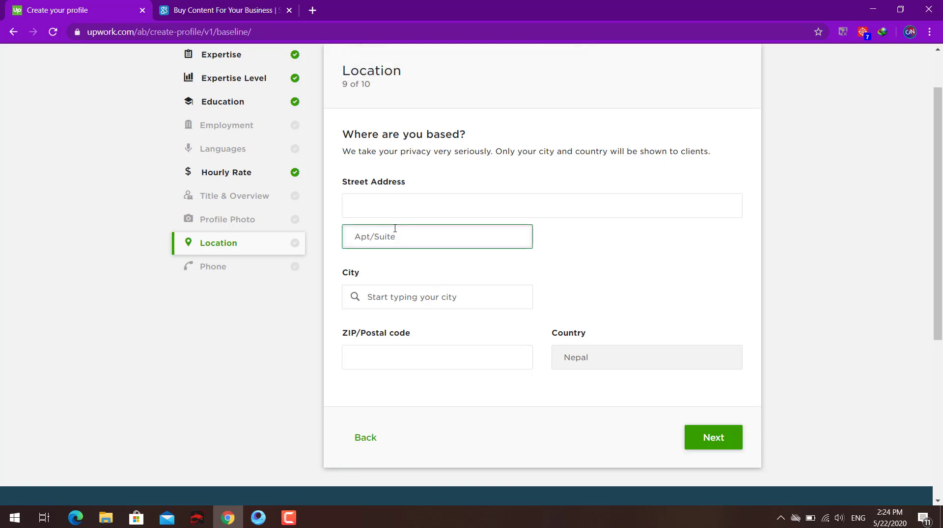
left_click(395, 210)
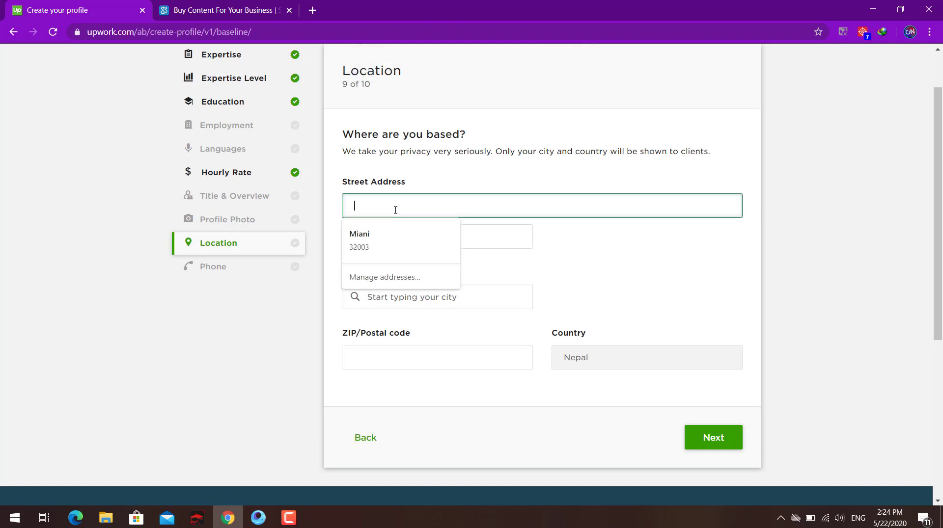
type("Pok")
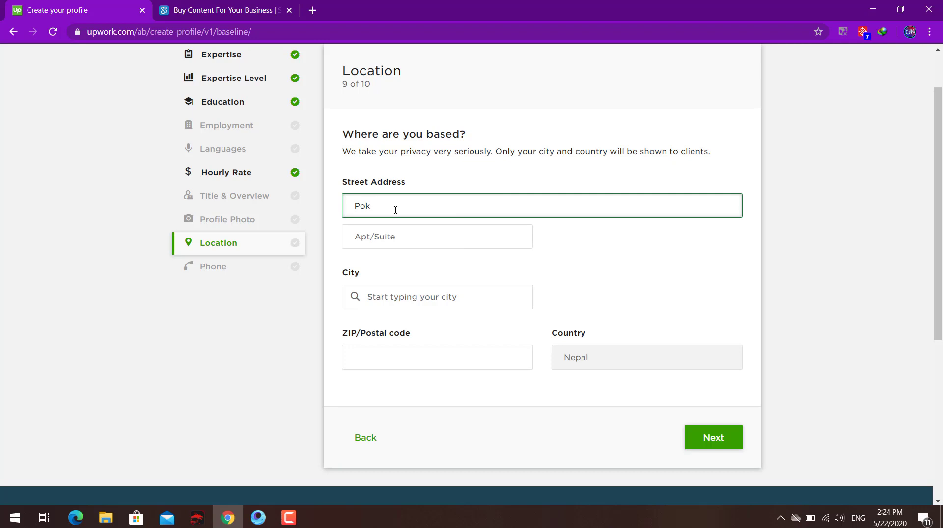
type("hara, Malepatan")
left_click(386, 240)
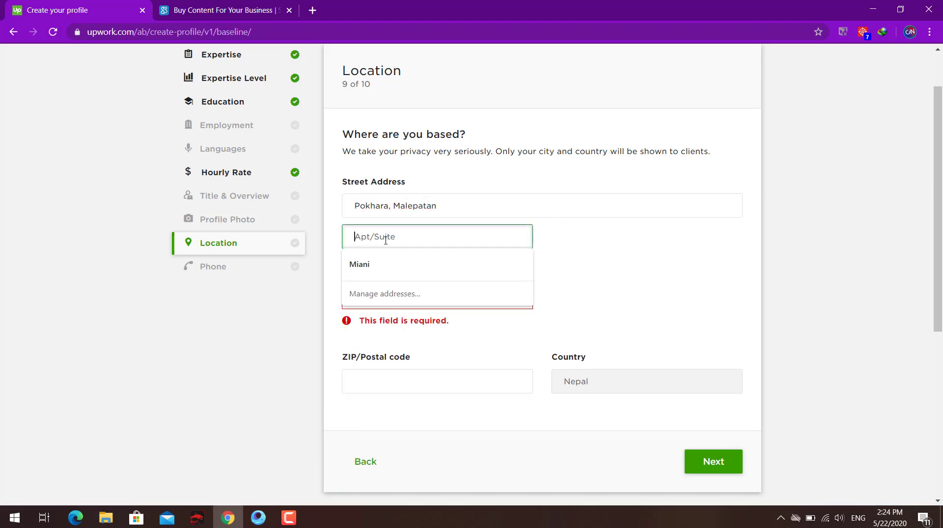
left_click(428, 326)
Enter the city and the ZIP/postal code on the location page
left_click(386, 303)
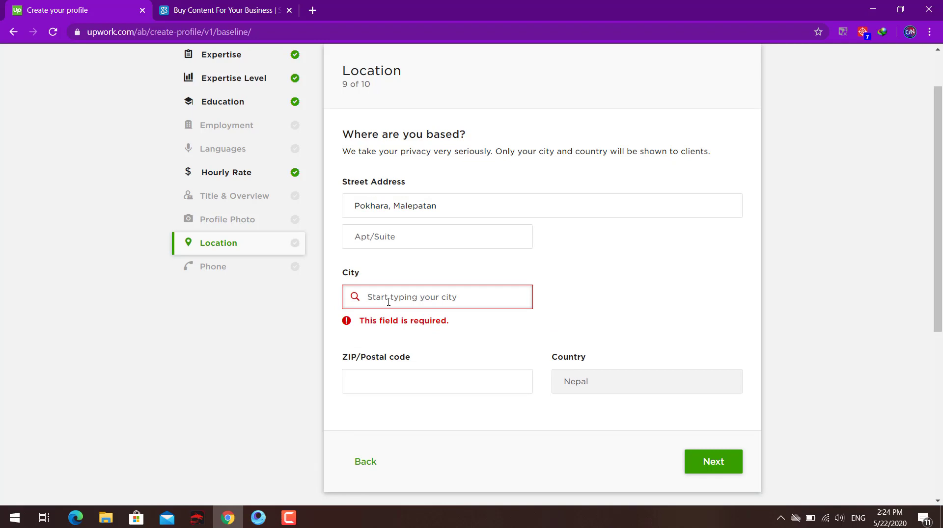
left_click(389, 304)
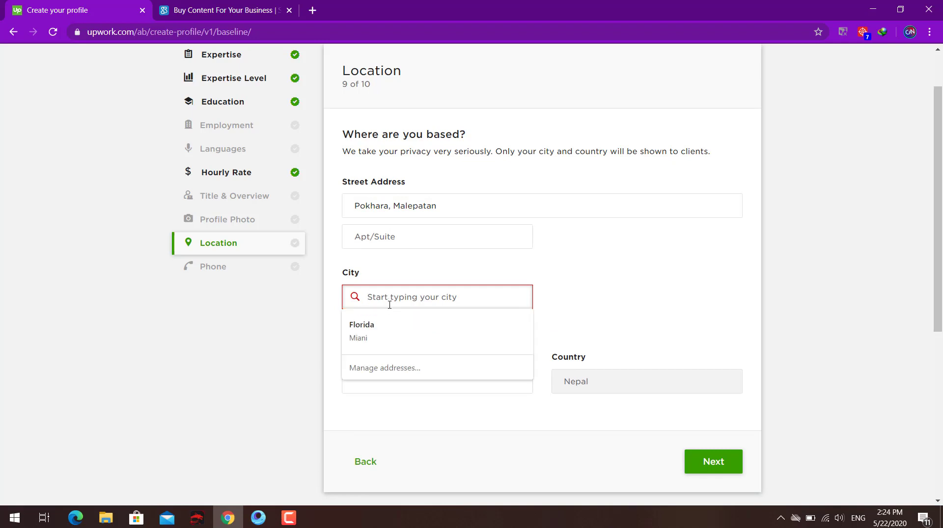
type("Pokhara")
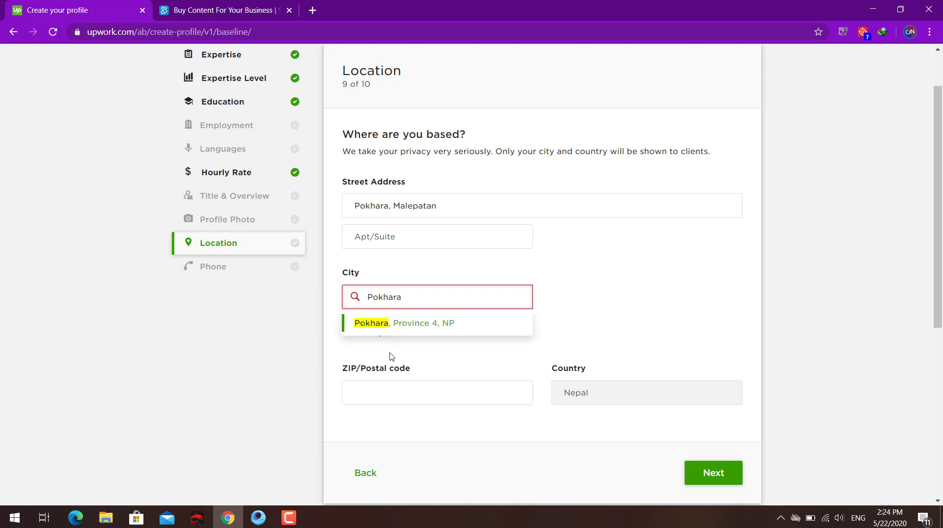
left_click(384, 389)
type("2")
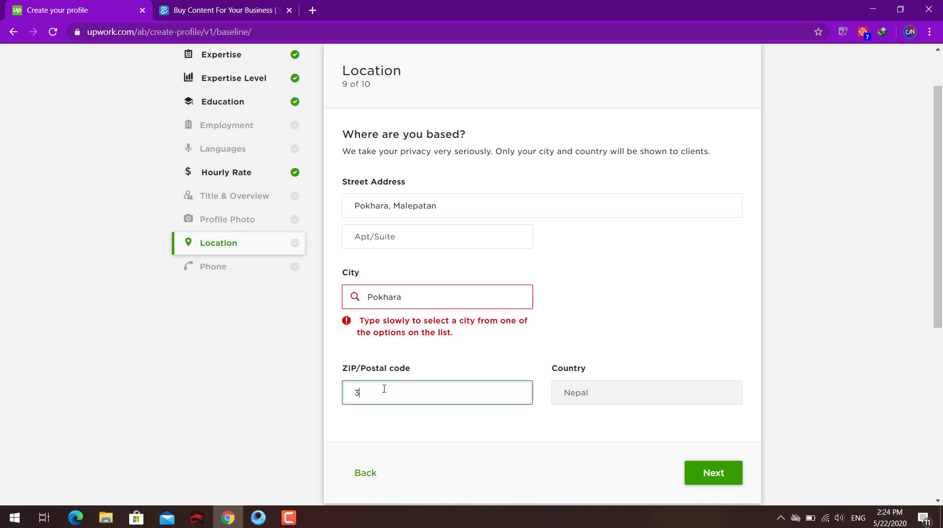
type("3700")
Search Google in a new tab for the city's zip code, and return to the Upwork profile form
left_click(312, 10)
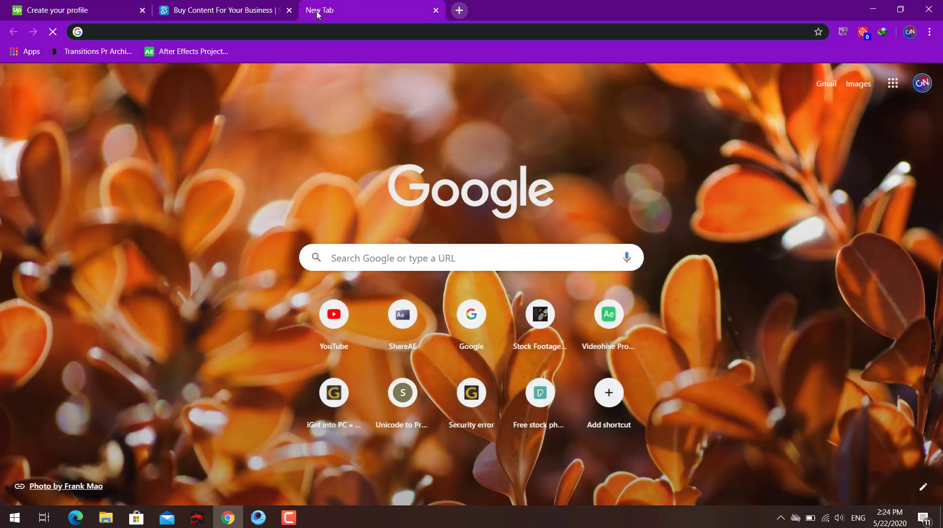
type("pokha")
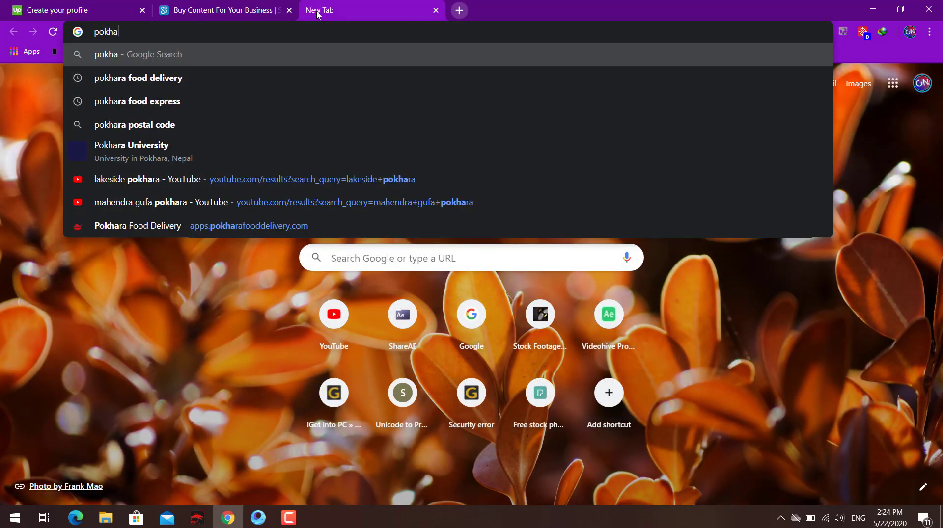
type("ra zip")
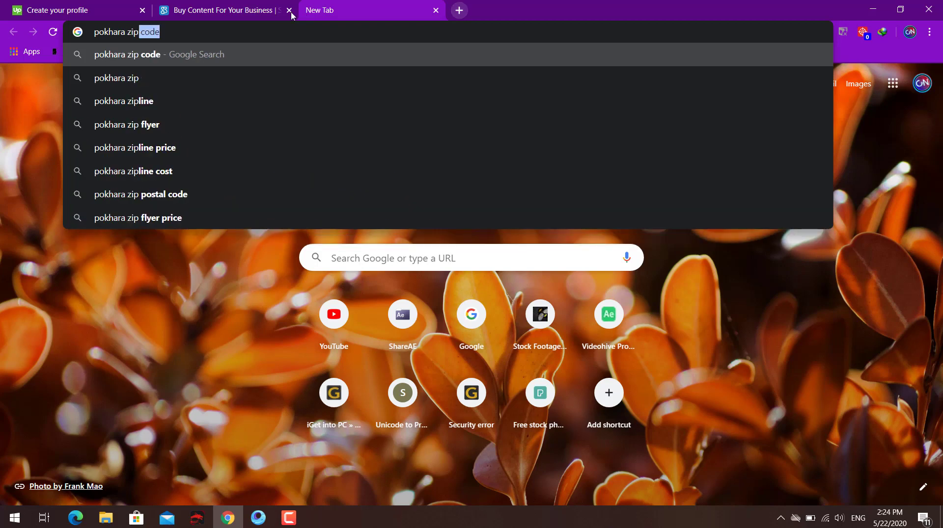
key("Return")
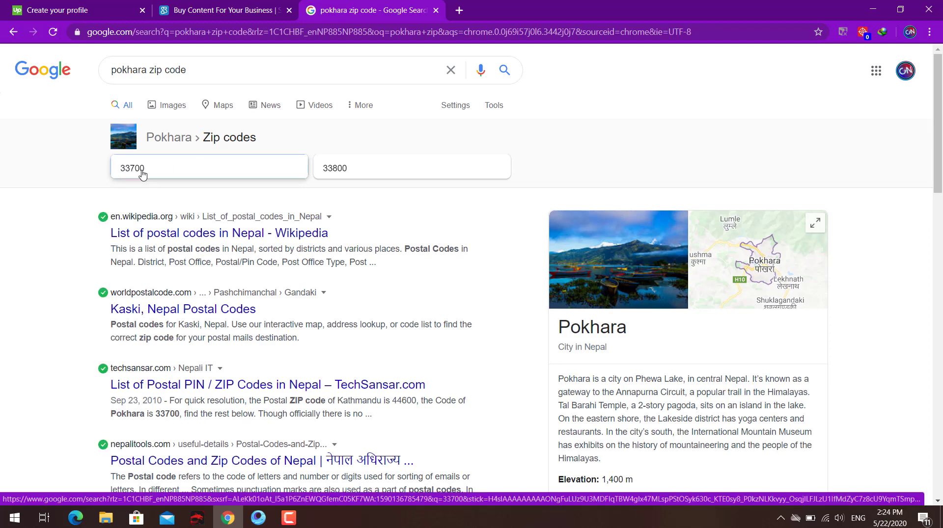
left_click(435, 10)
Choose the city from the suggested matches and submit the location page
scroll(440, 353, "down", 3)
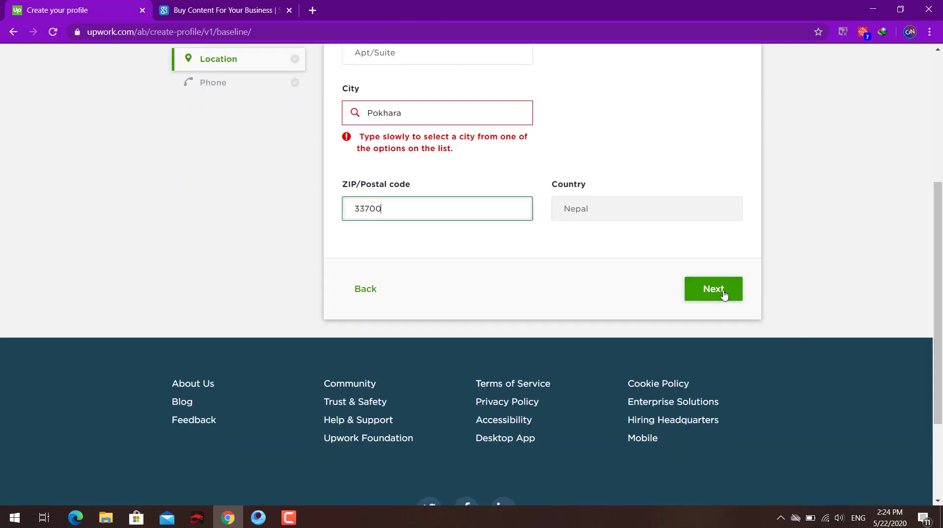
left_click(698, 290)
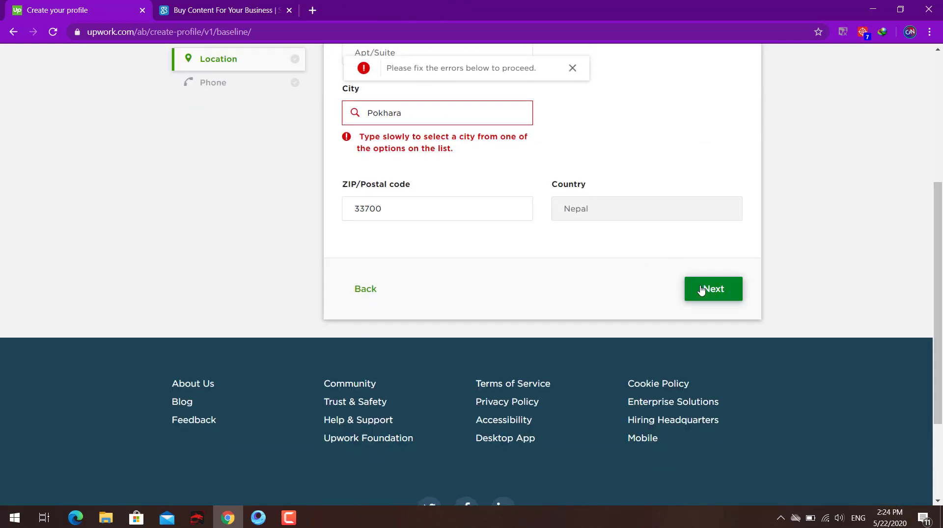
left_click(419, 114)
scroll(420, 144, "up", 3)
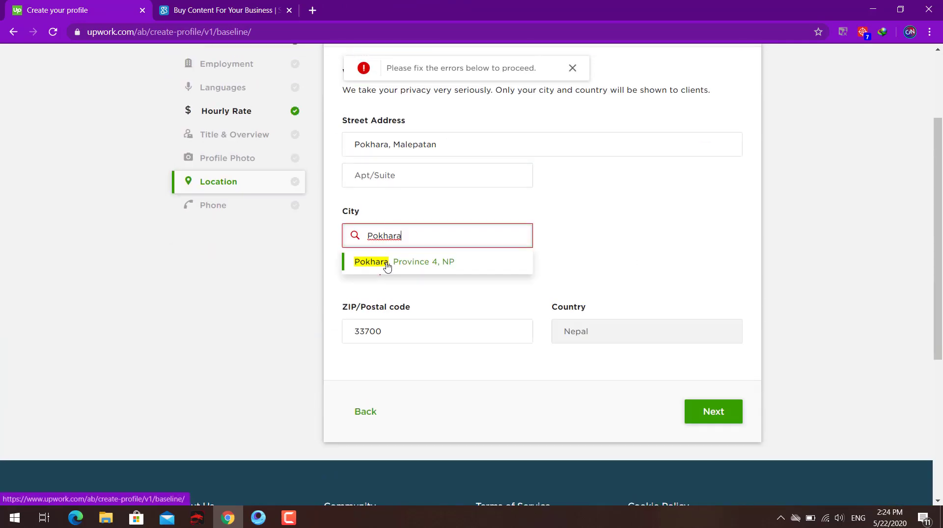
left_click(385, 262)
left_click(705, 376)
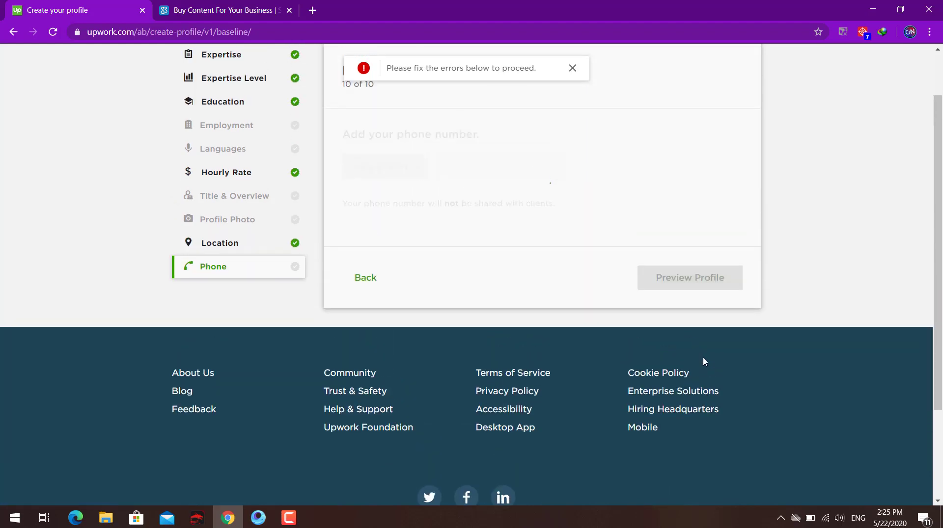
Enter the phone number and preview the profile, reviewing its skipped steps and sections
left_click(457, 226)
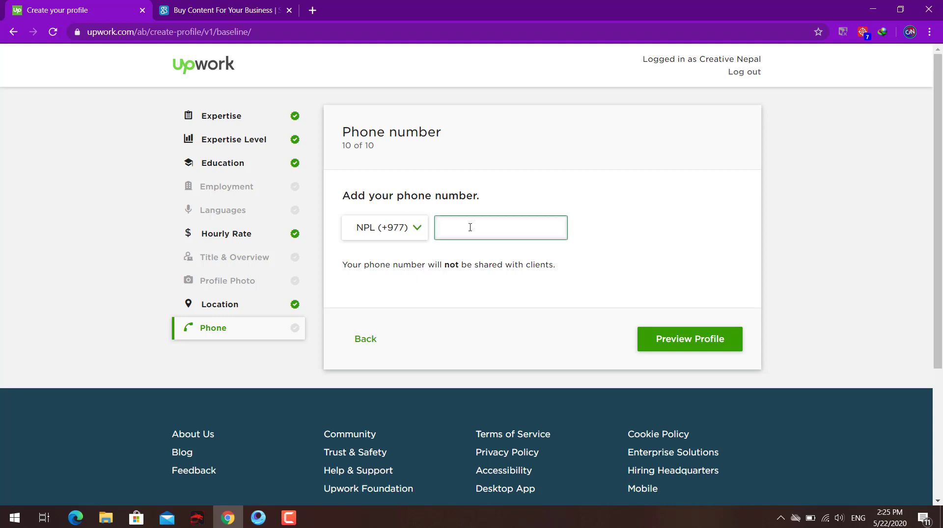
key("Return")
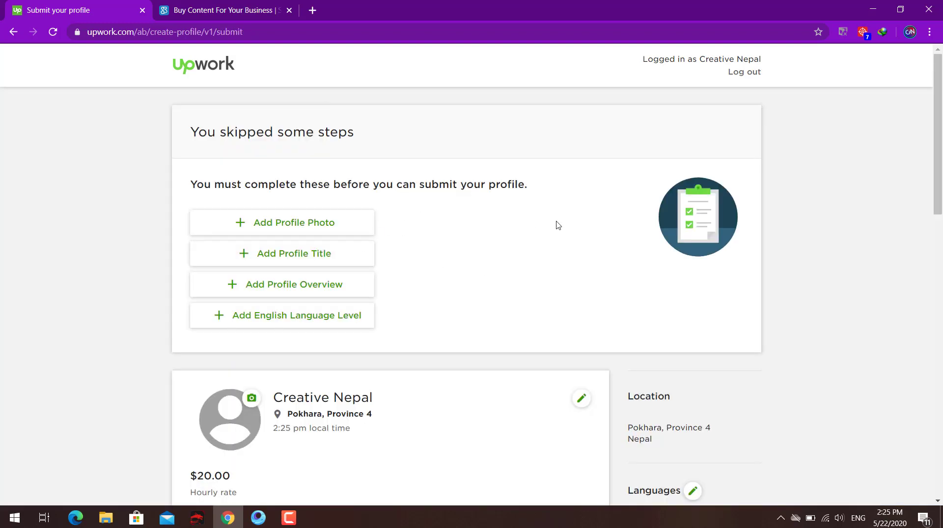
scroll(559, 225, "down", 3)
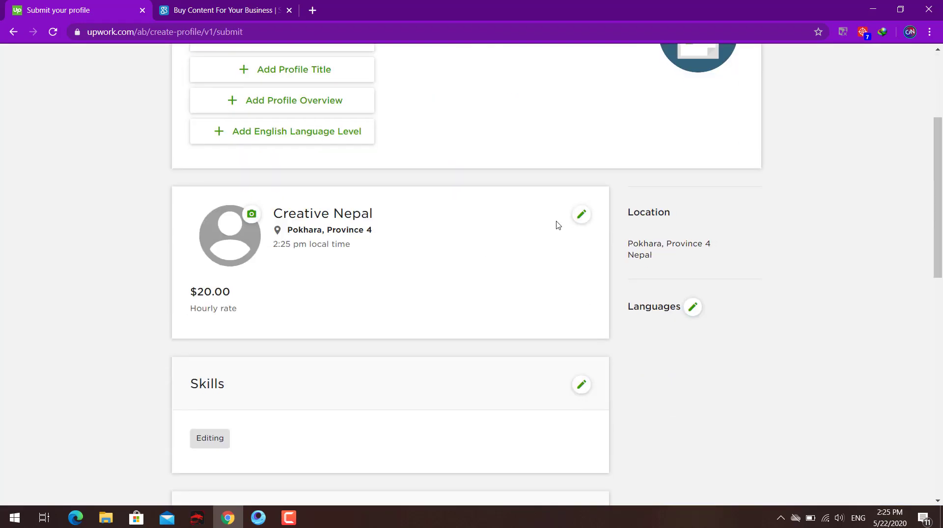
scroll(481, 240, "up", 3)
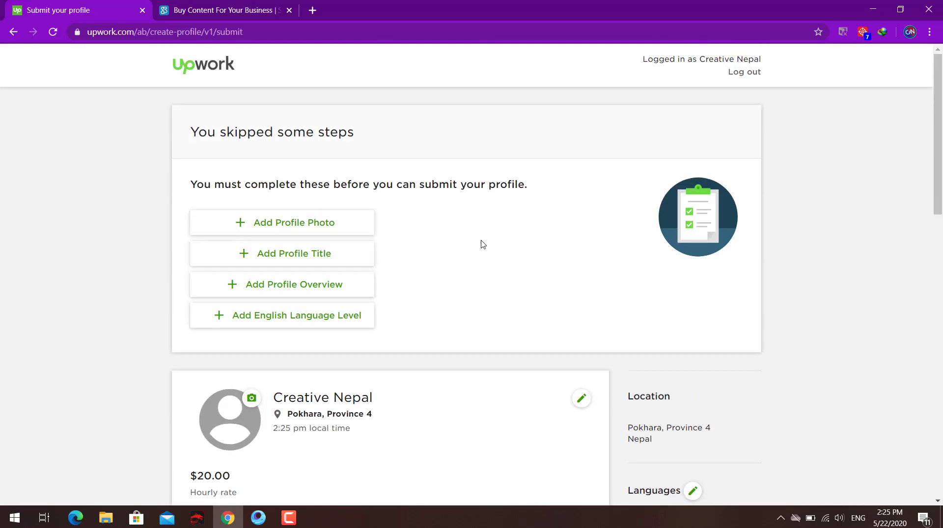
scroll(480, 246, "down", 3)
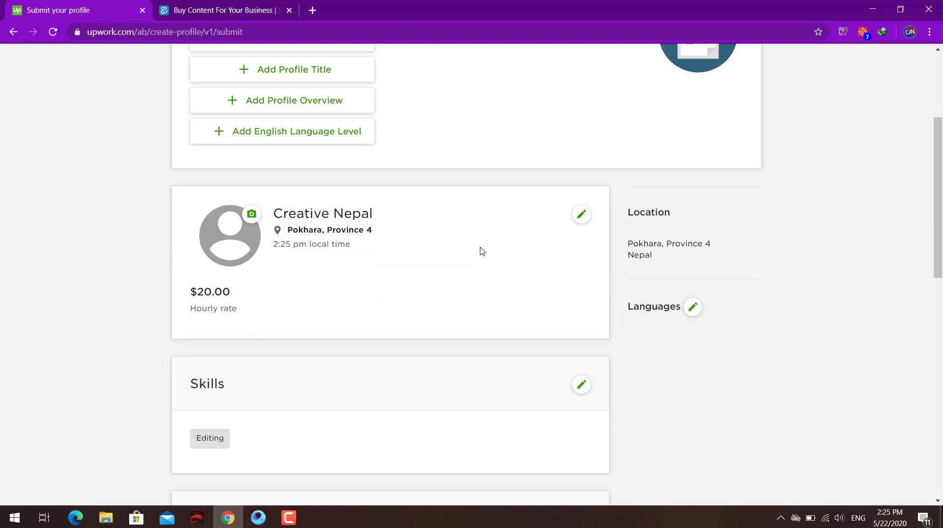
scroll(481, 251, "up", 2)
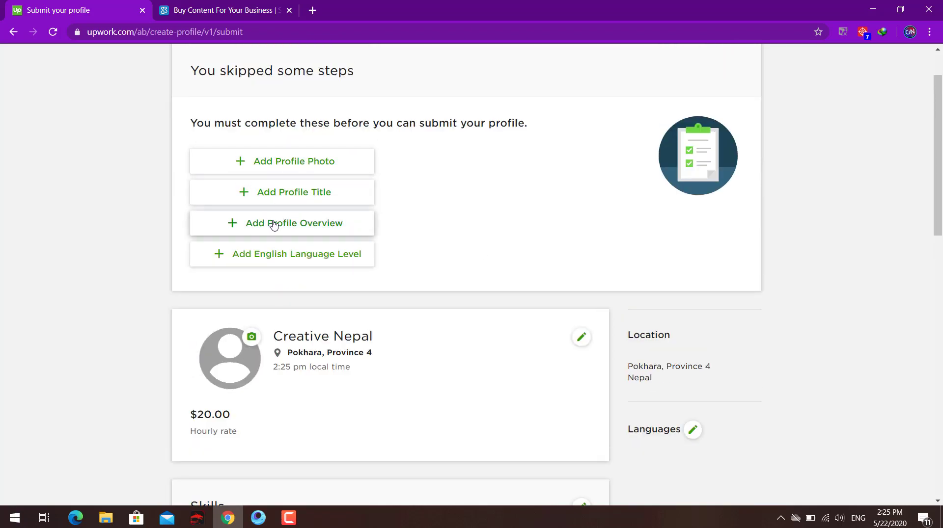
left_click(298, 259)
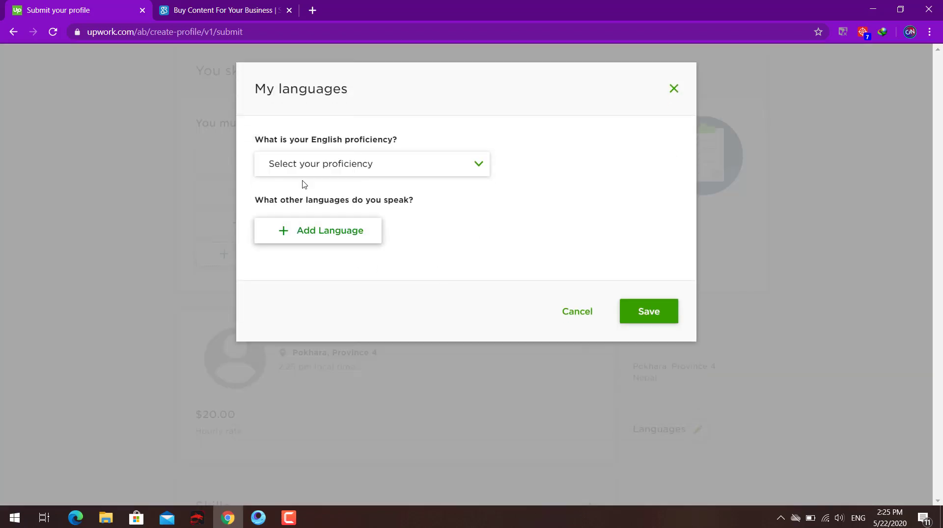
left_click(317, 164)
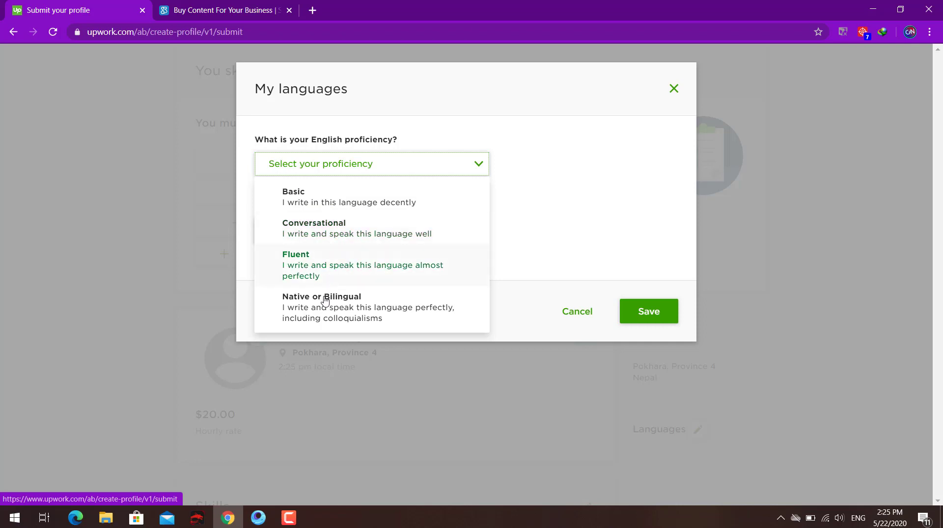
left_click(673, 88)
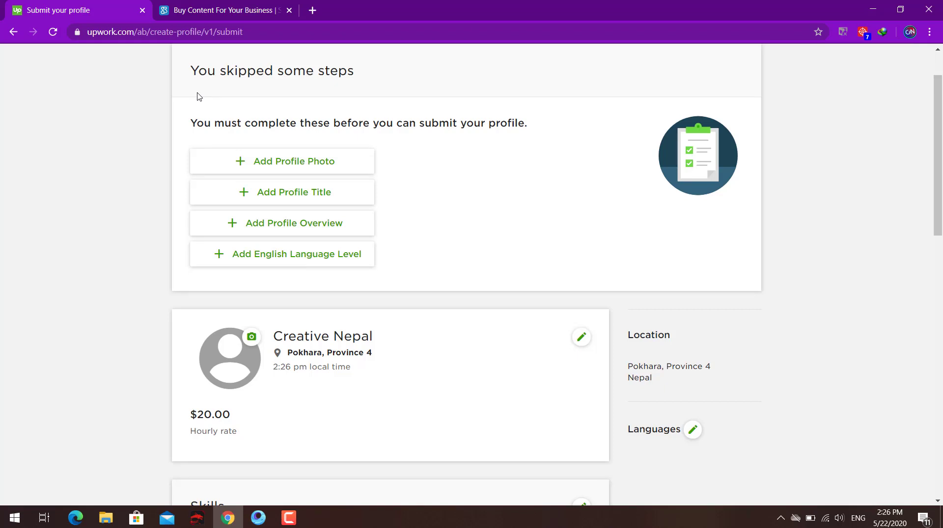
Open the English language level entry and show its proficiency options
left_click(260, 250)
left_click(328, 167)
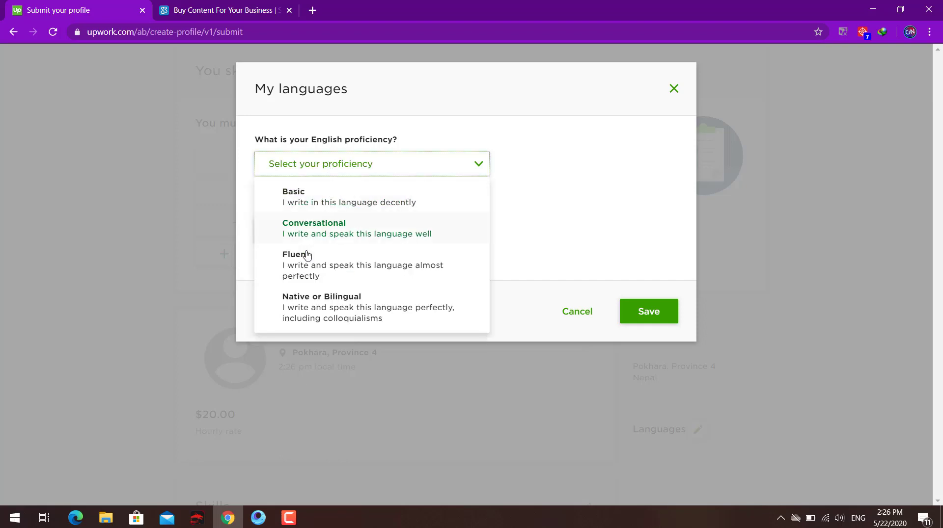